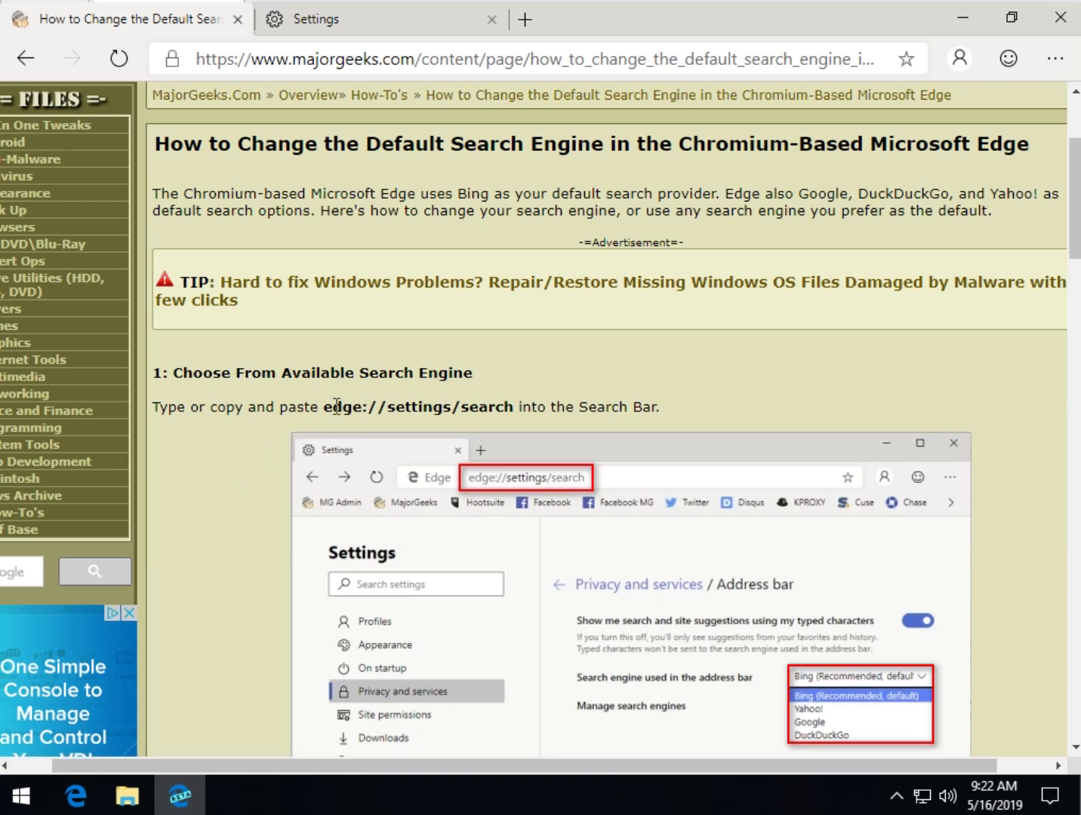
# Highlight 'edge://settings/search' in the MajorGeeks article and bring up its context menu
pyautogui.moveTo(325, 409); pyautogui.dragTo(513, 408)
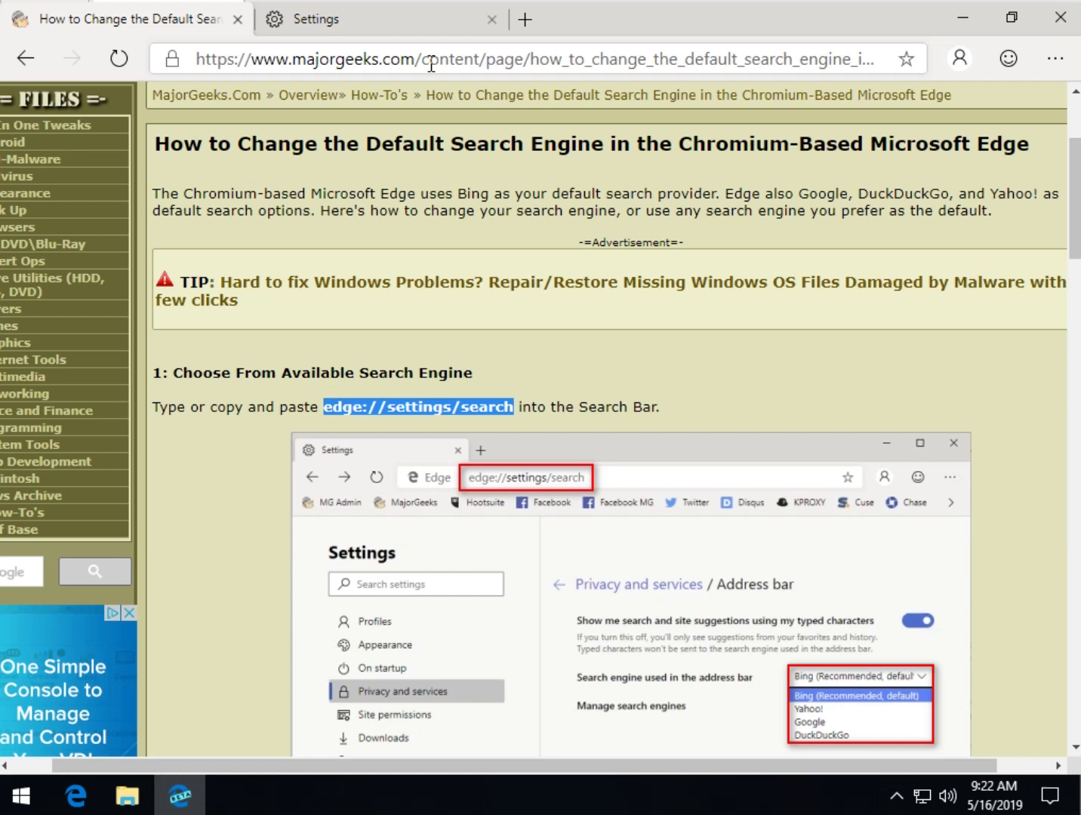
pyautogui.rightClick(452, 410)
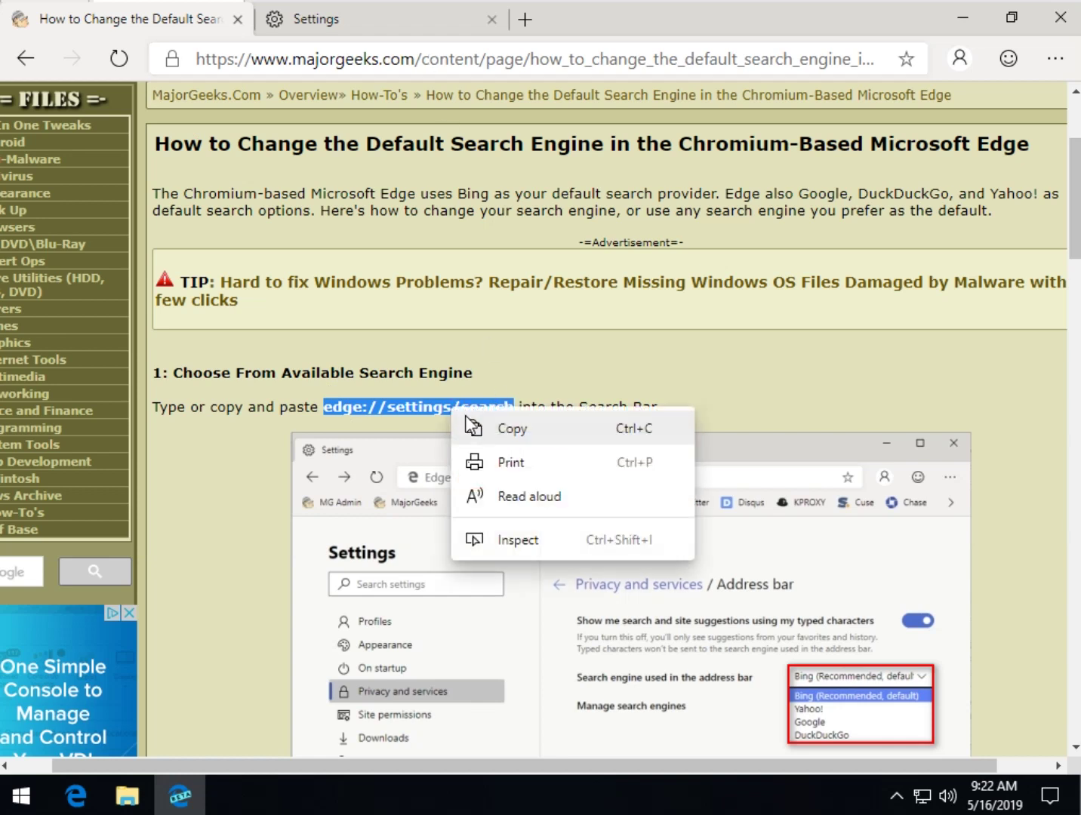
# Copy the address, cancel the Add search engine dialog and close the Settings tab
pyautogui.click(541, 436)
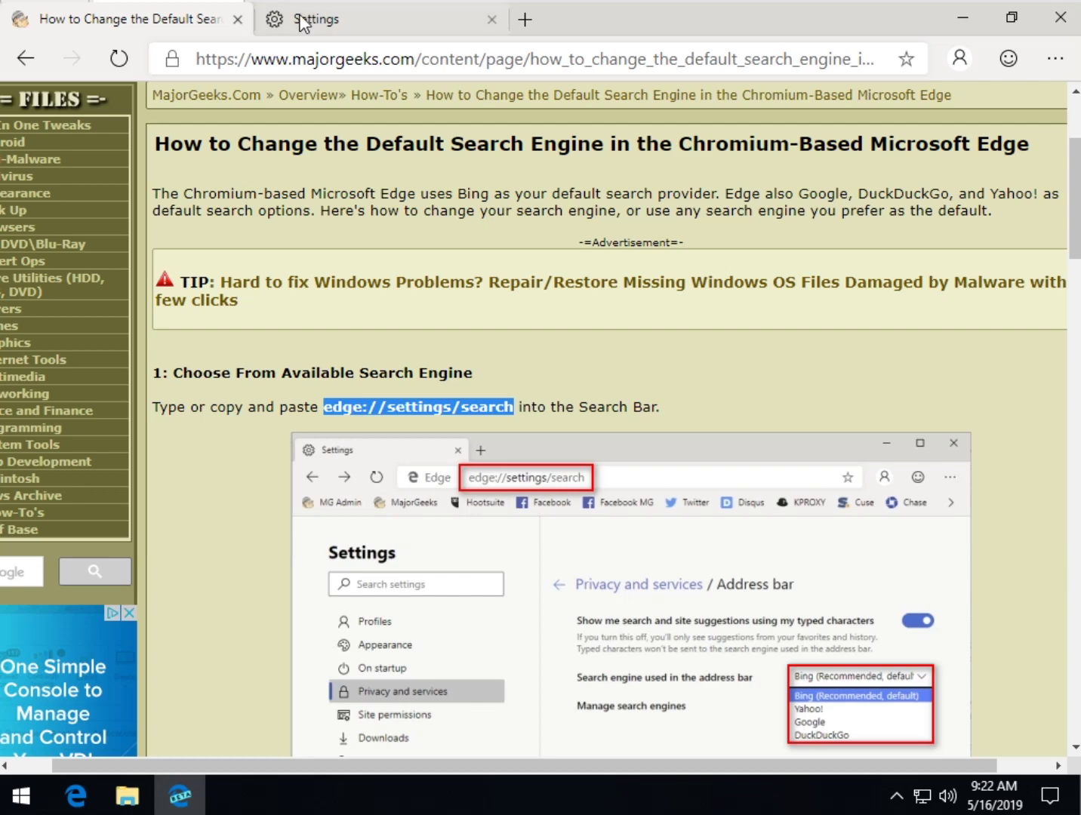
pyautogui.click(347, 23)
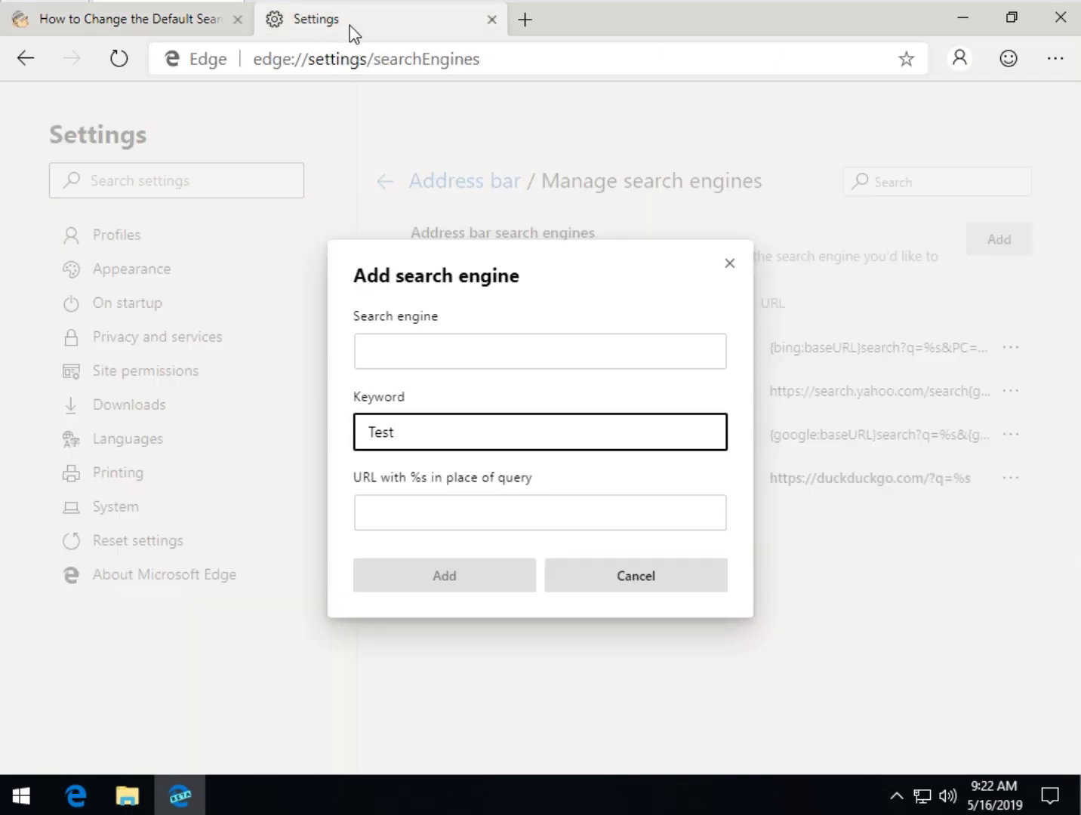
pyautogui.click(732, 259)
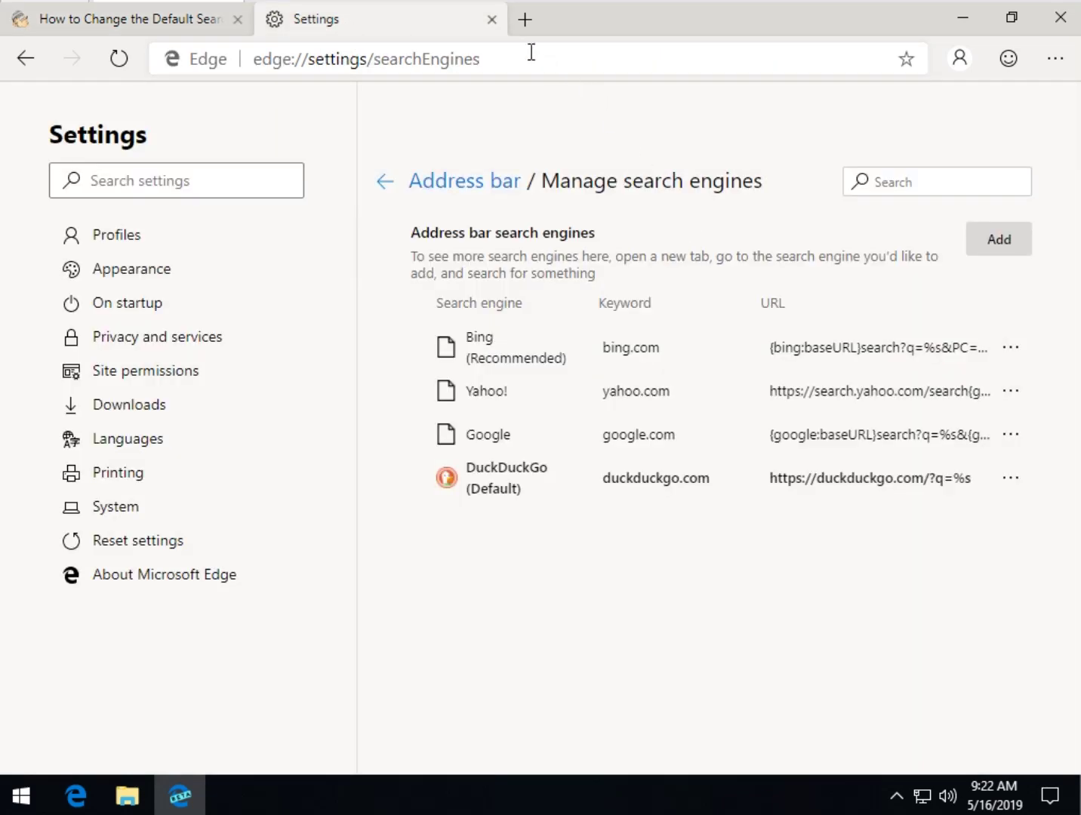
pyautogui.click(491, 19)
# Load edge://settings/search in a new tab and leave DuckDuckGo as the search engine
pyautogui.click(272, 18)
pyautogui.hotkey('ctrl', 'v')
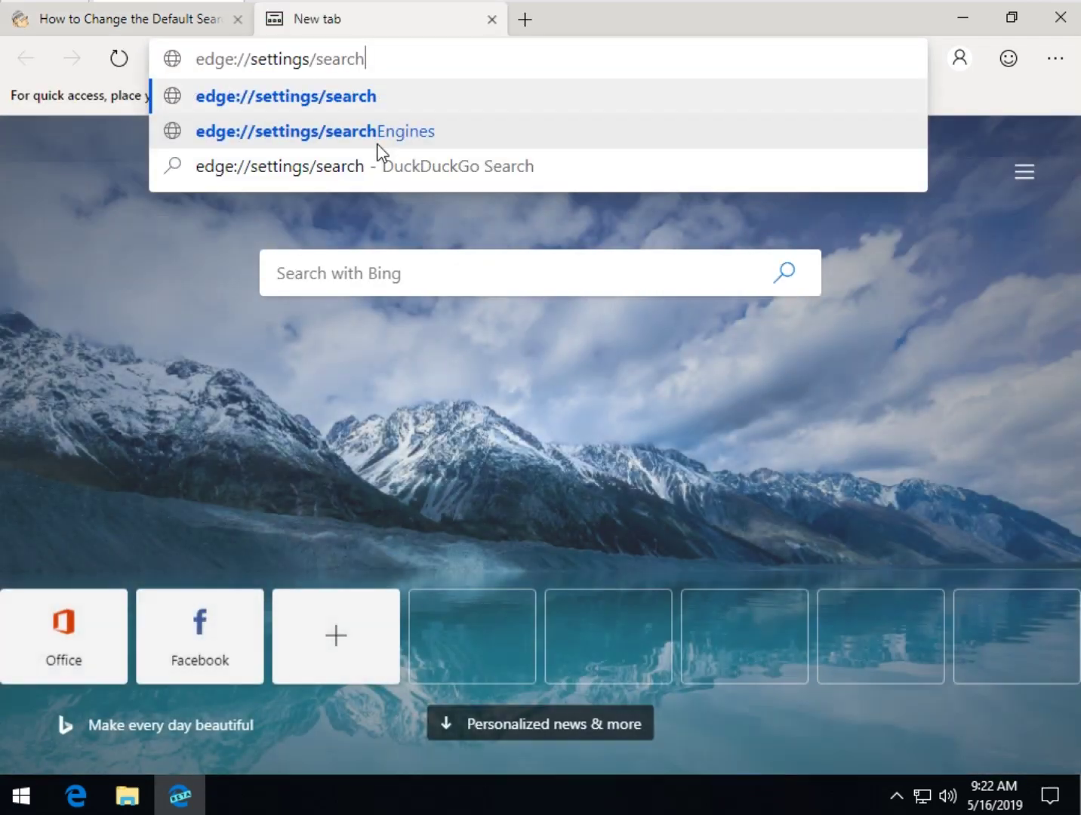
pyautogui.press('Return')
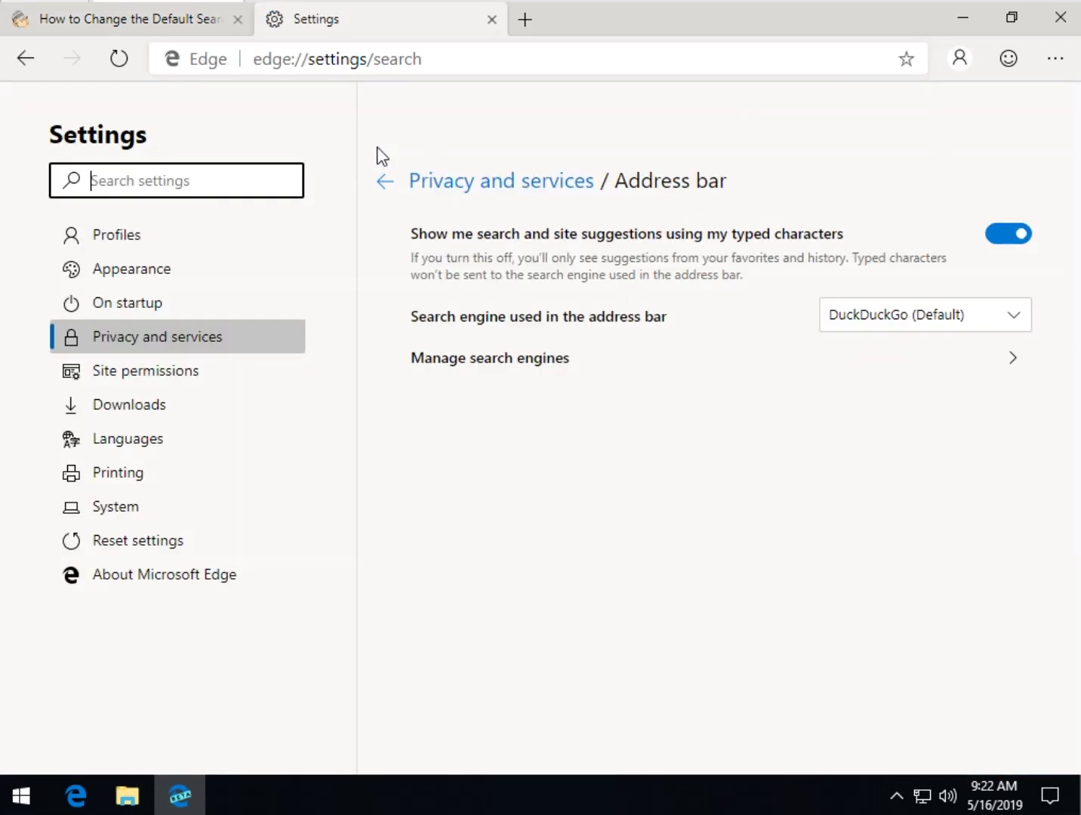
pyautogui.click(1015, 319)
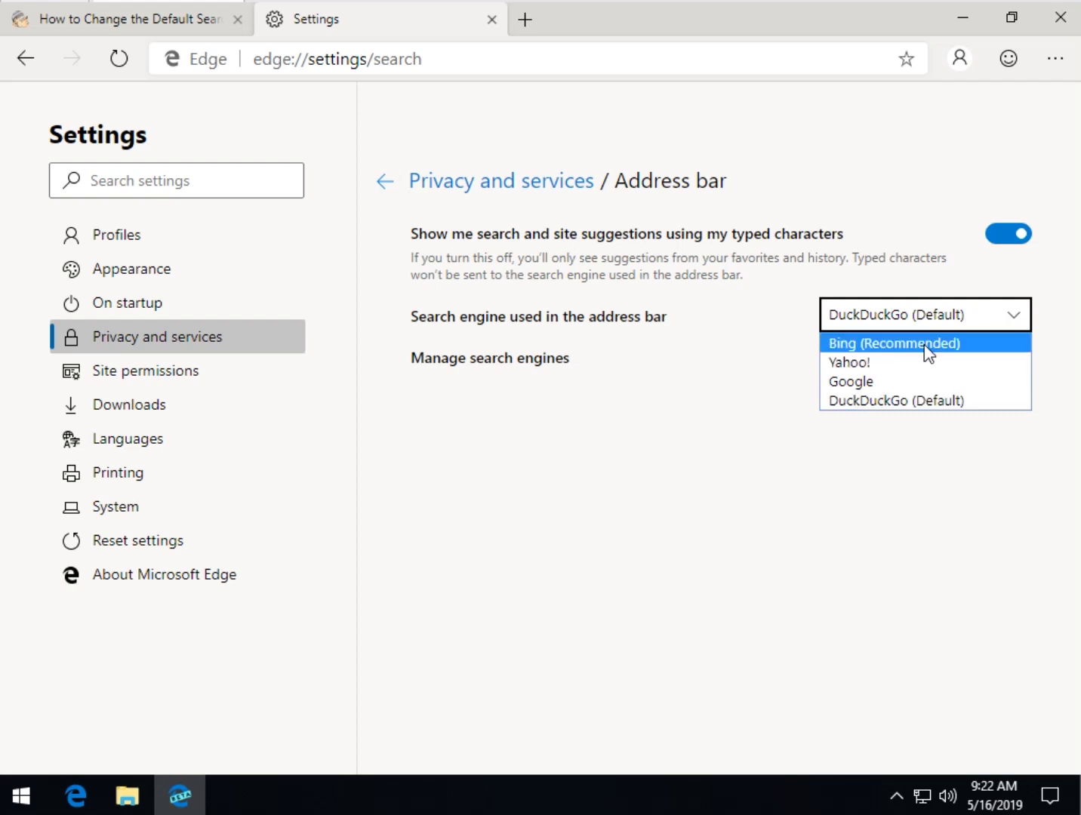
pyautogui.click(889, 395)
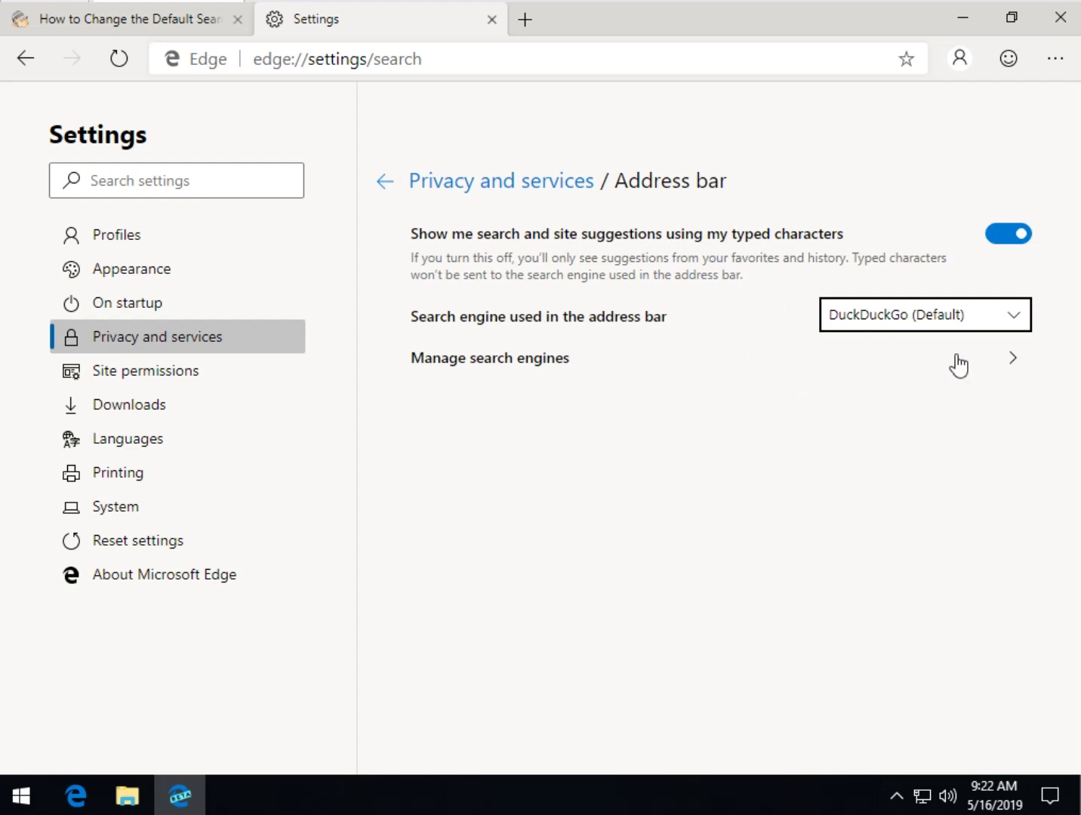
# Copy 'edge://settings/searchEngines' from the MajorGeeks article, then select its %s placeholder
pyautogui.click(169, 22)
pyautogui.scroll(-5, 384, 429)
pyautogui.scroll(-5, 358, 426)
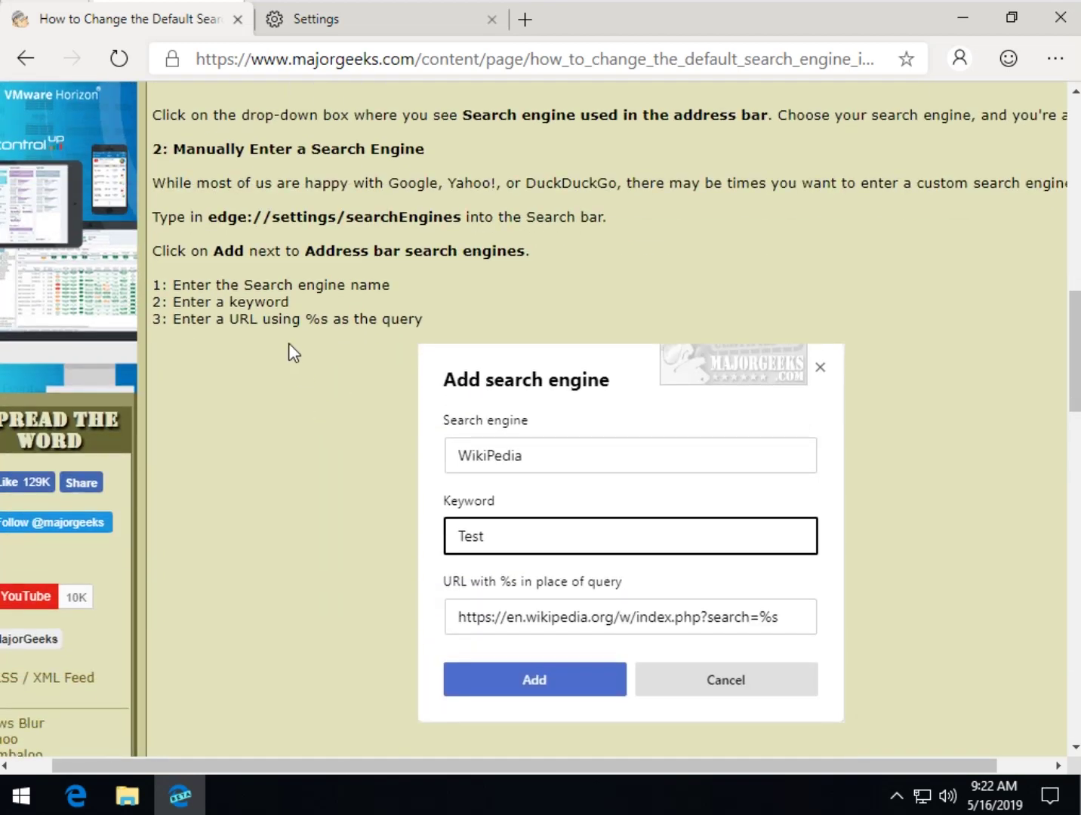
pyautogui.scroll(1, 290, 353)
pyautogui.moveTo(207, 322); pyautogui.dragTo(458, 319)
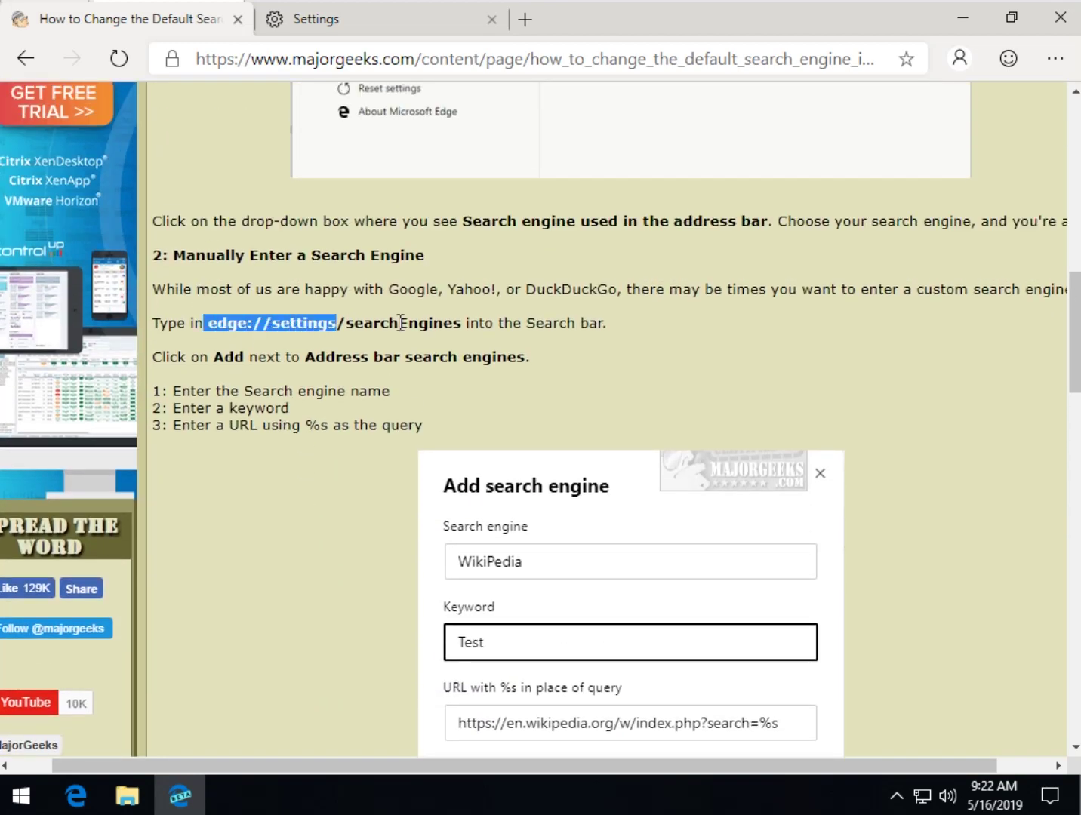
pyautogui.rightClick(463, 325)
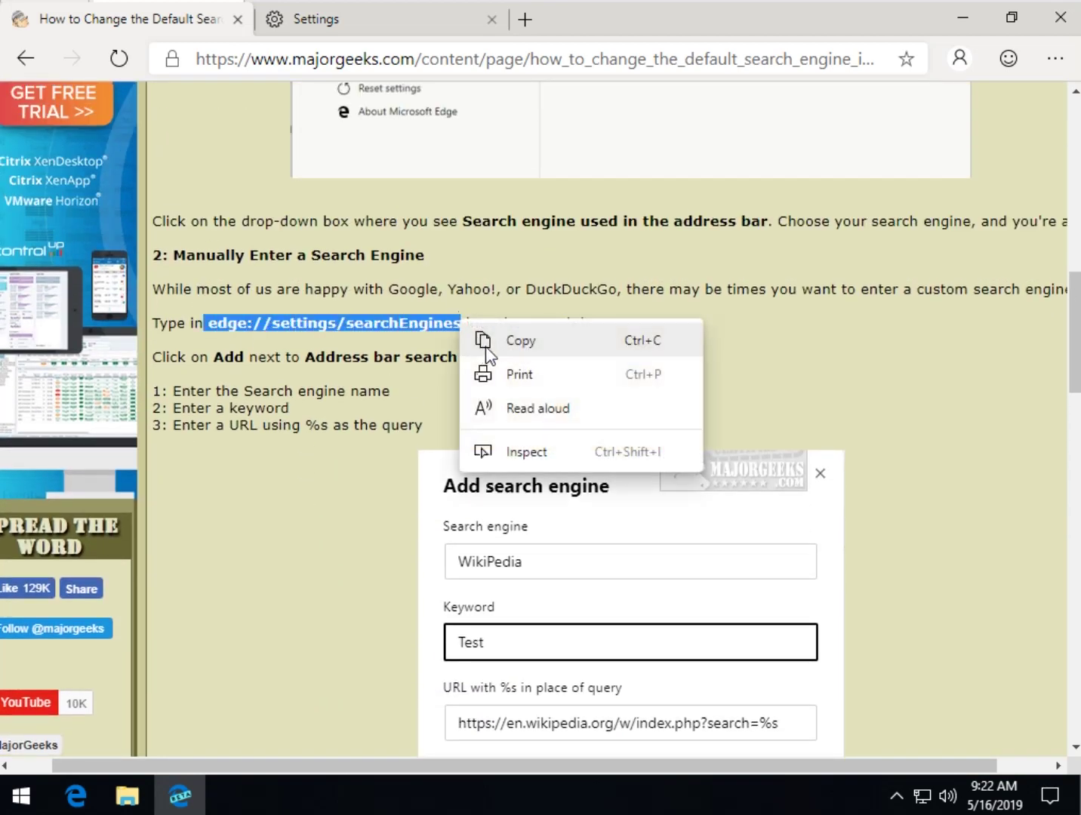
pyautogui.click(494, 342)
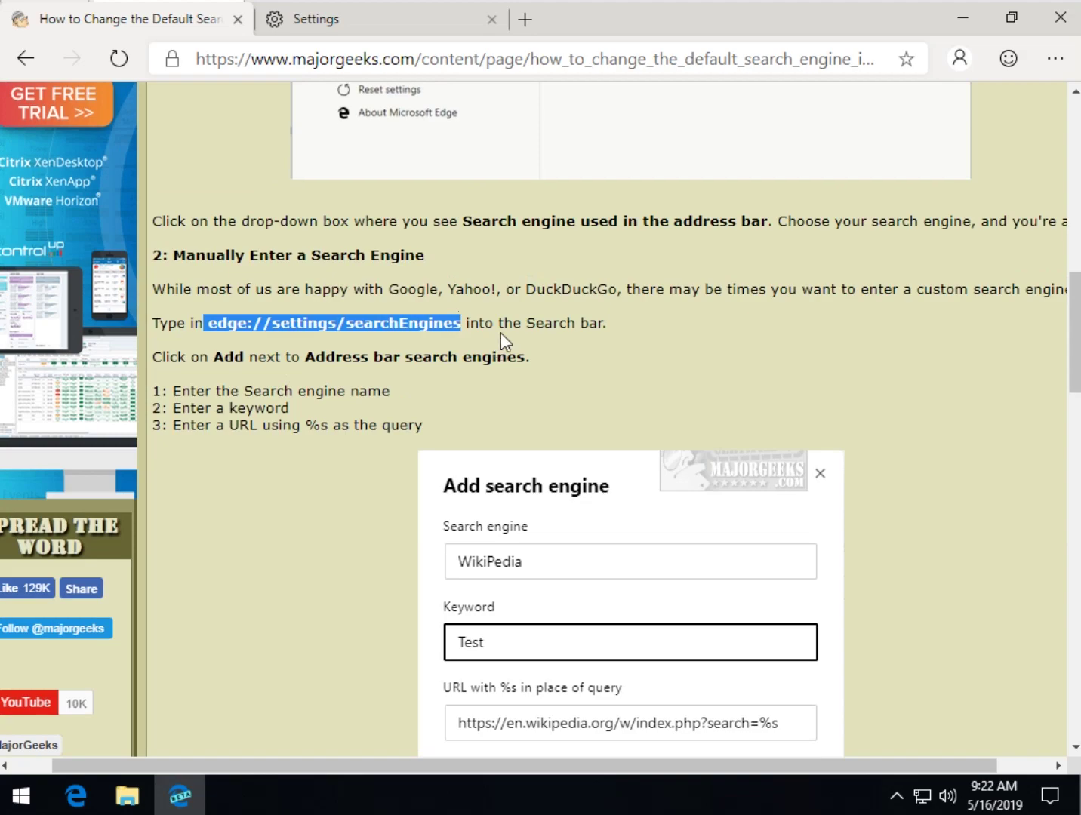
pyautogui.scroll(10, 501, 331)
pyautogui.scroll(-5, 500, 330)
pyautogui.scroll(-5, 500, 332)
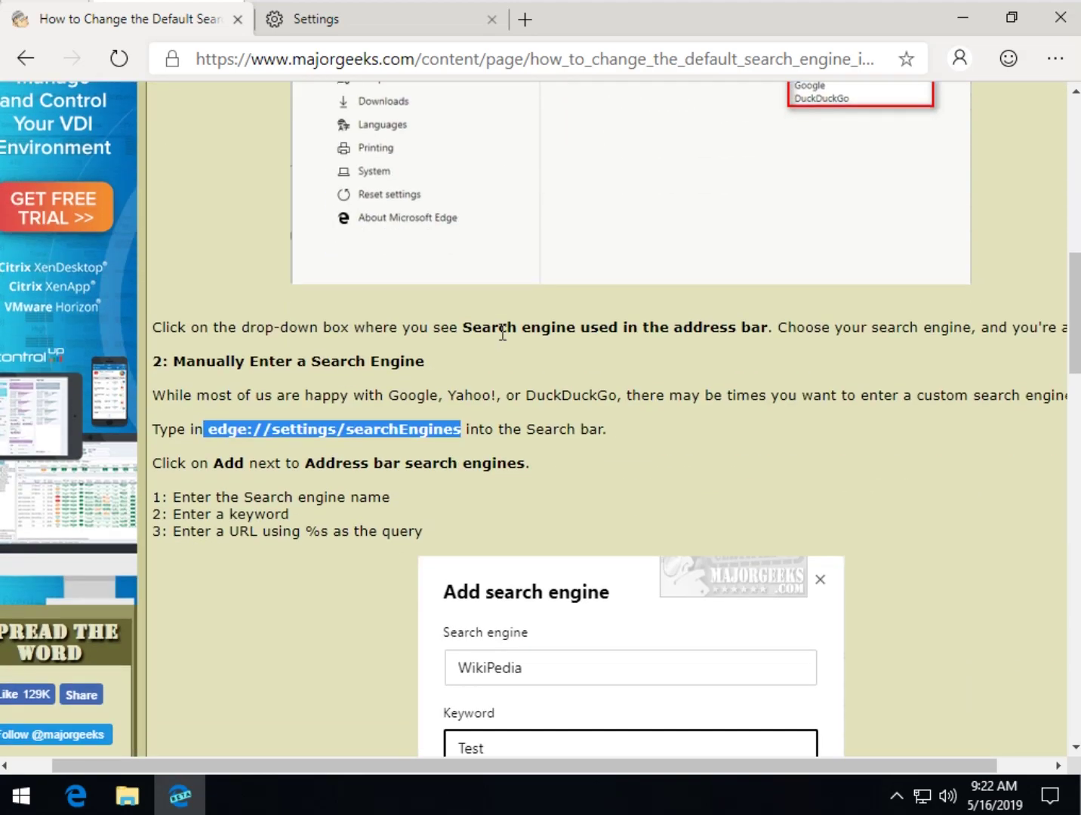
pyautogui.doubleClick(310, 529)
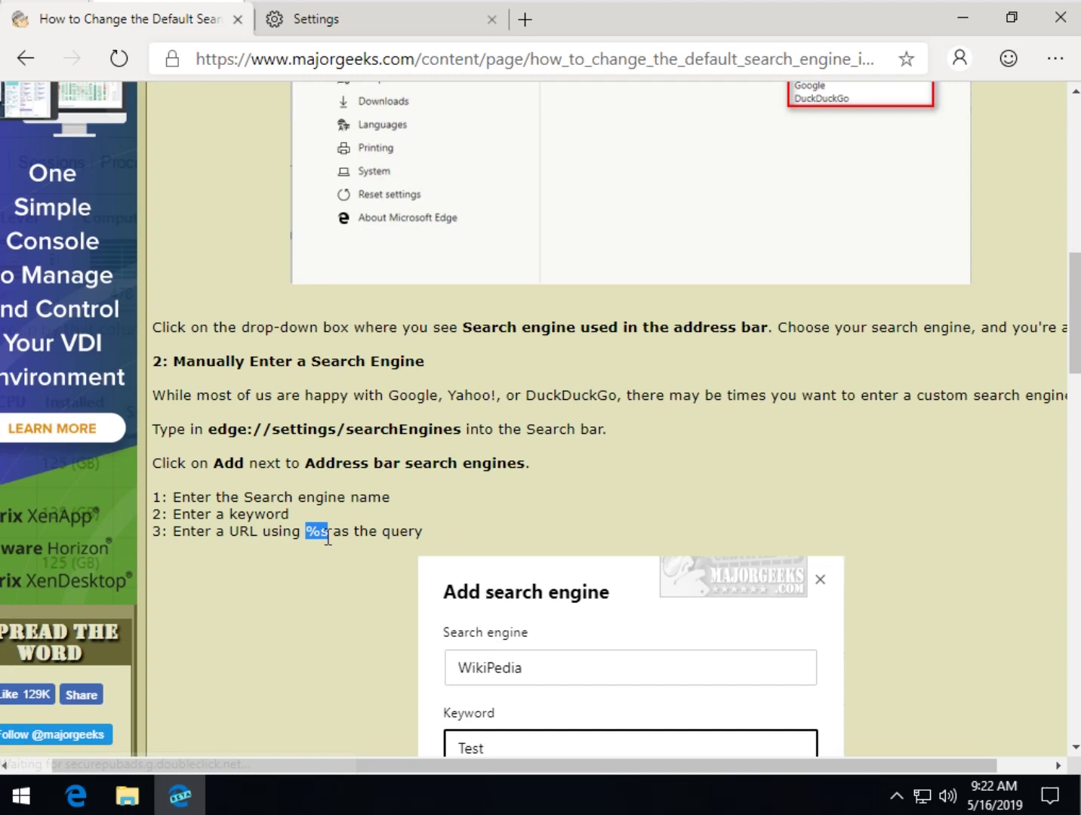
# Load edge://settings/searchEngines in the Settings tab
pyautogui.click(358, 6)
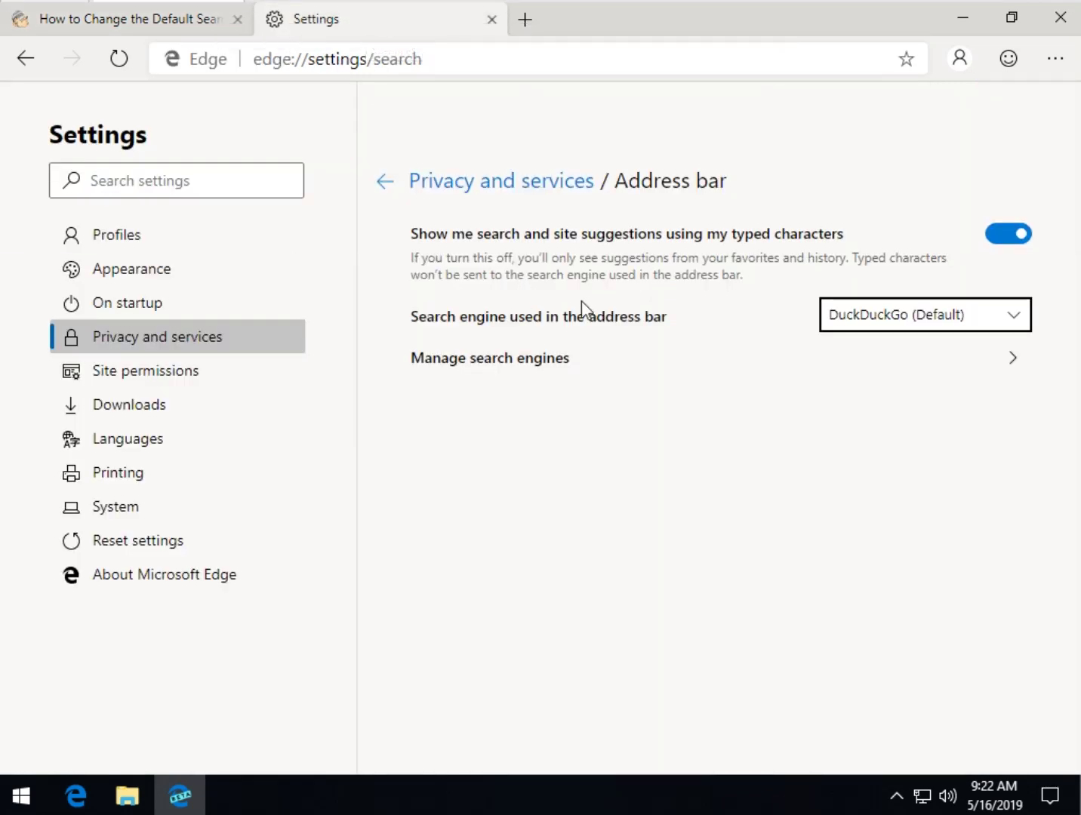
pyautogui.click(470, 58)
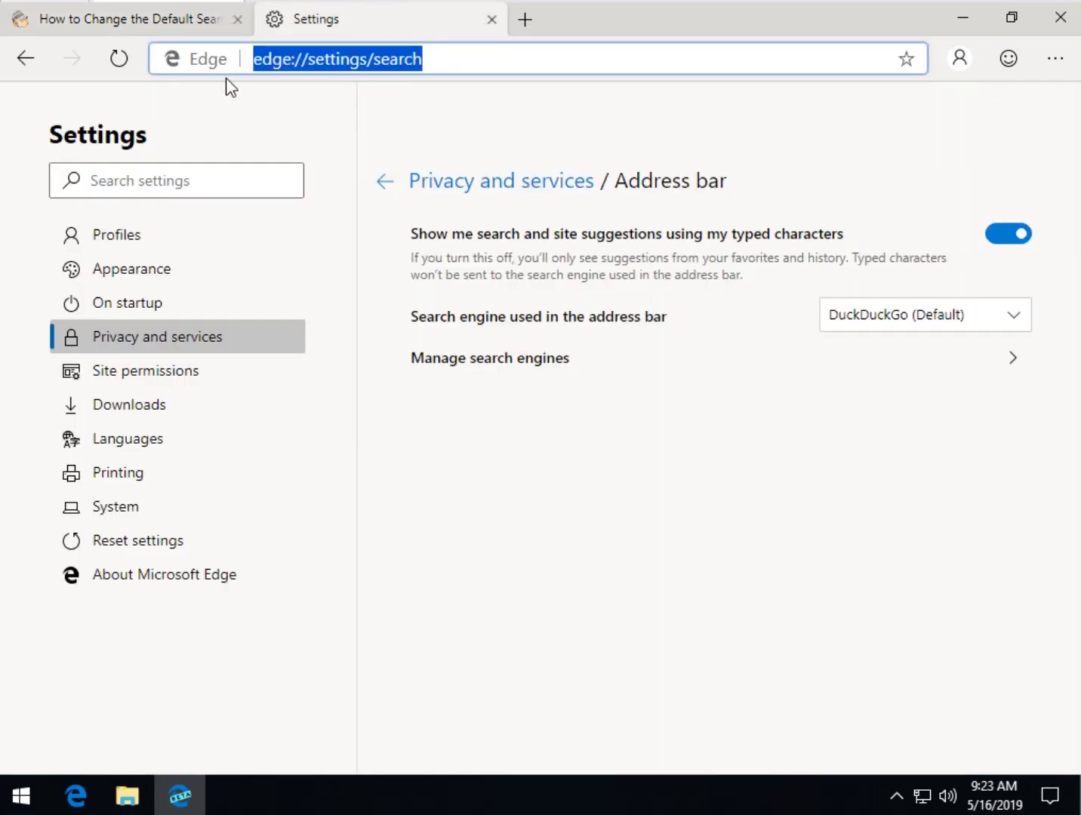
pyautogui.write('edge://settings/searchEngines')
pyautogui.press('Return')
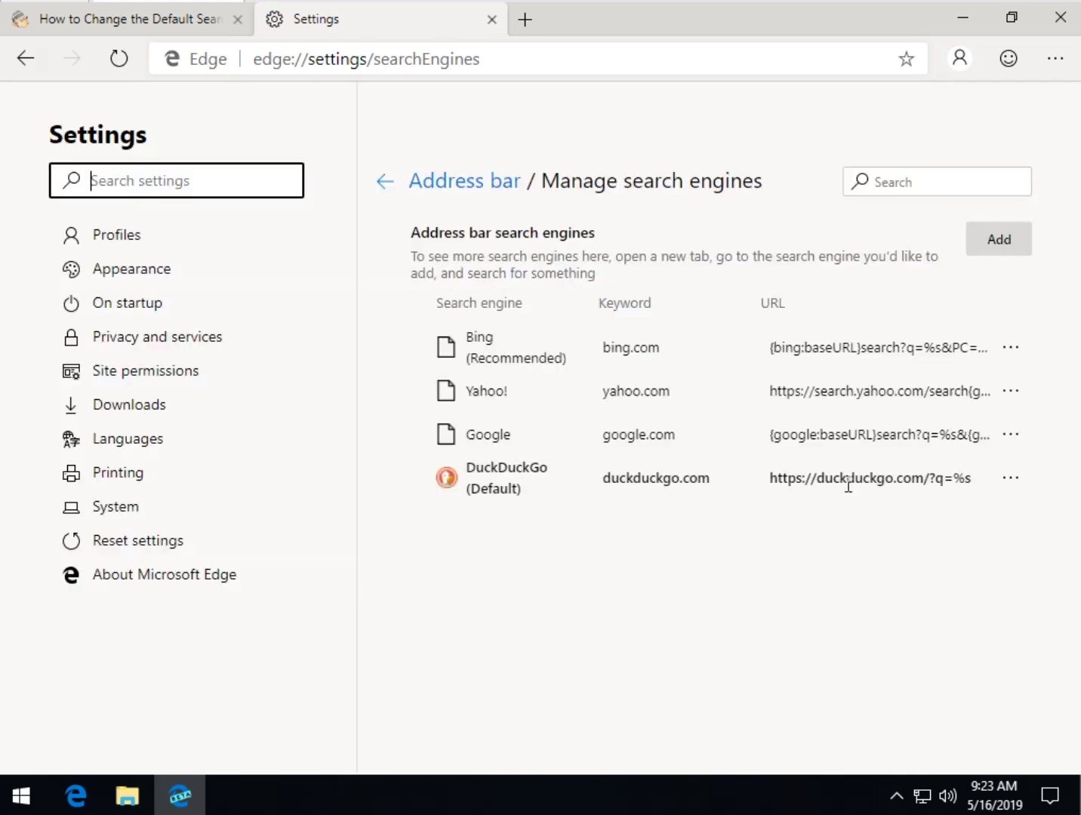
# Inspect the '...' option menus for the Bing and DuckDuckGo entries
pyautogui.click(1009, 350)
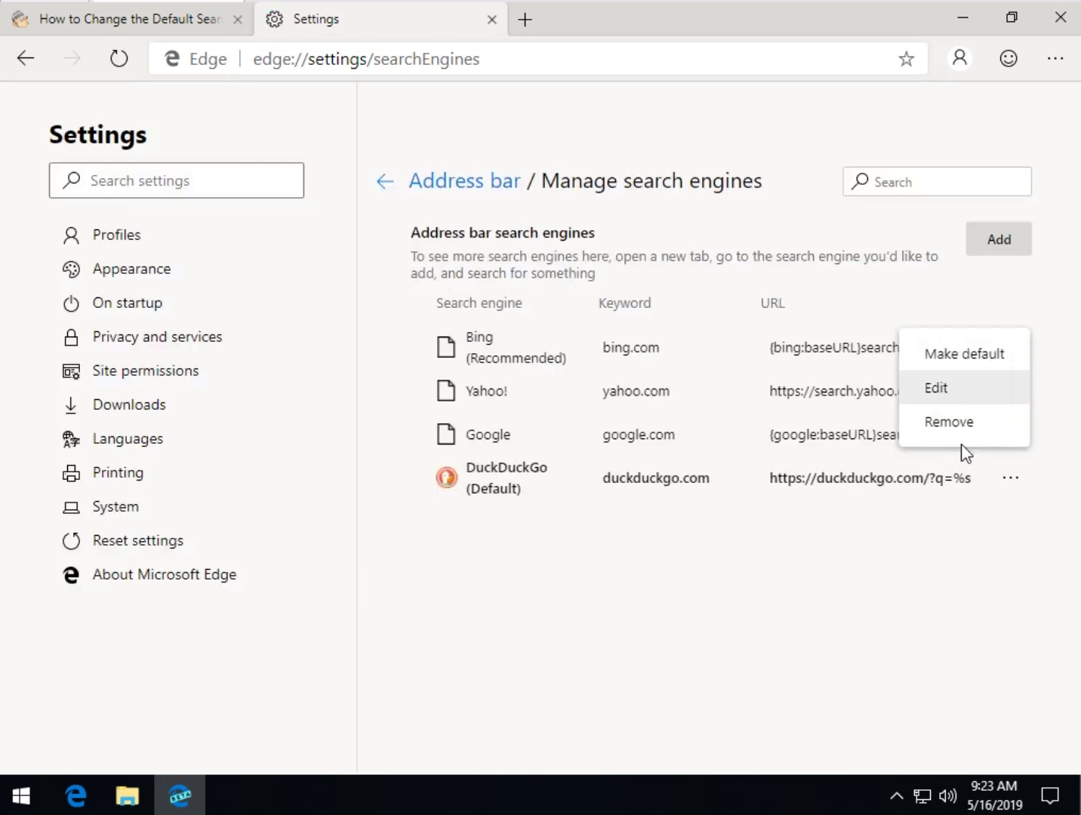
pyautogui.click(907, 549)
pyautogui.click(1011, 481)
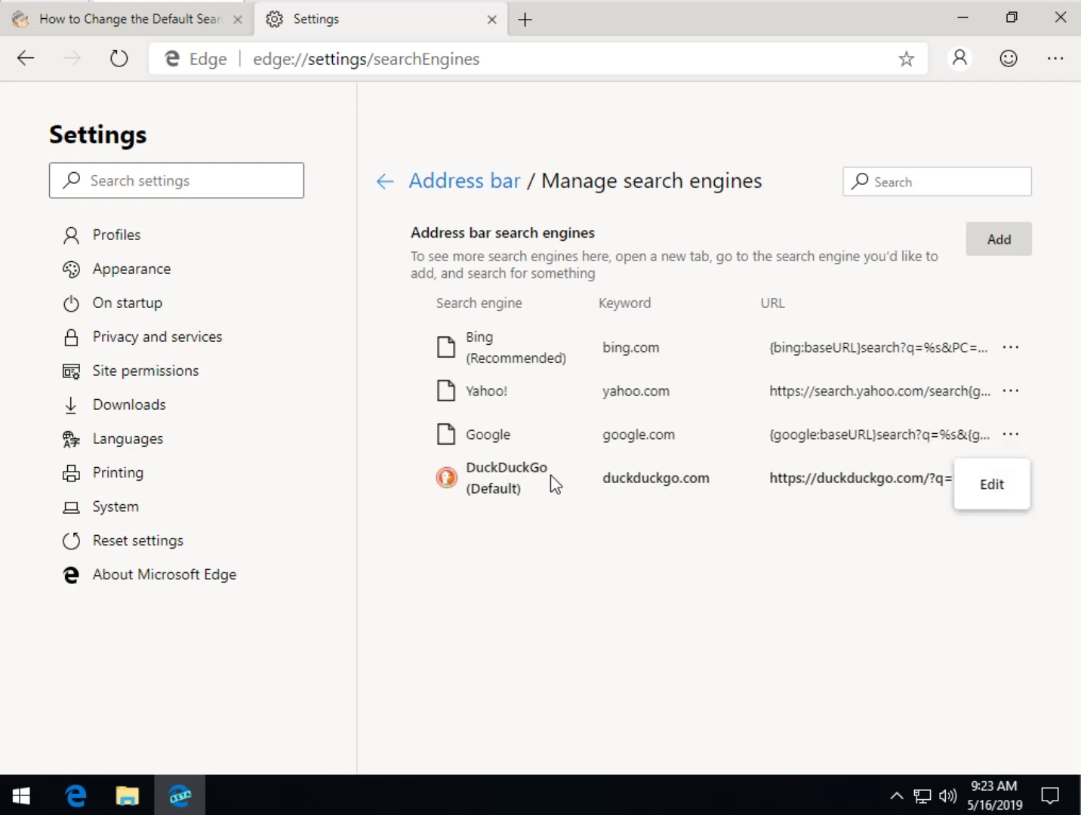
pyautogui.click(864, 536)
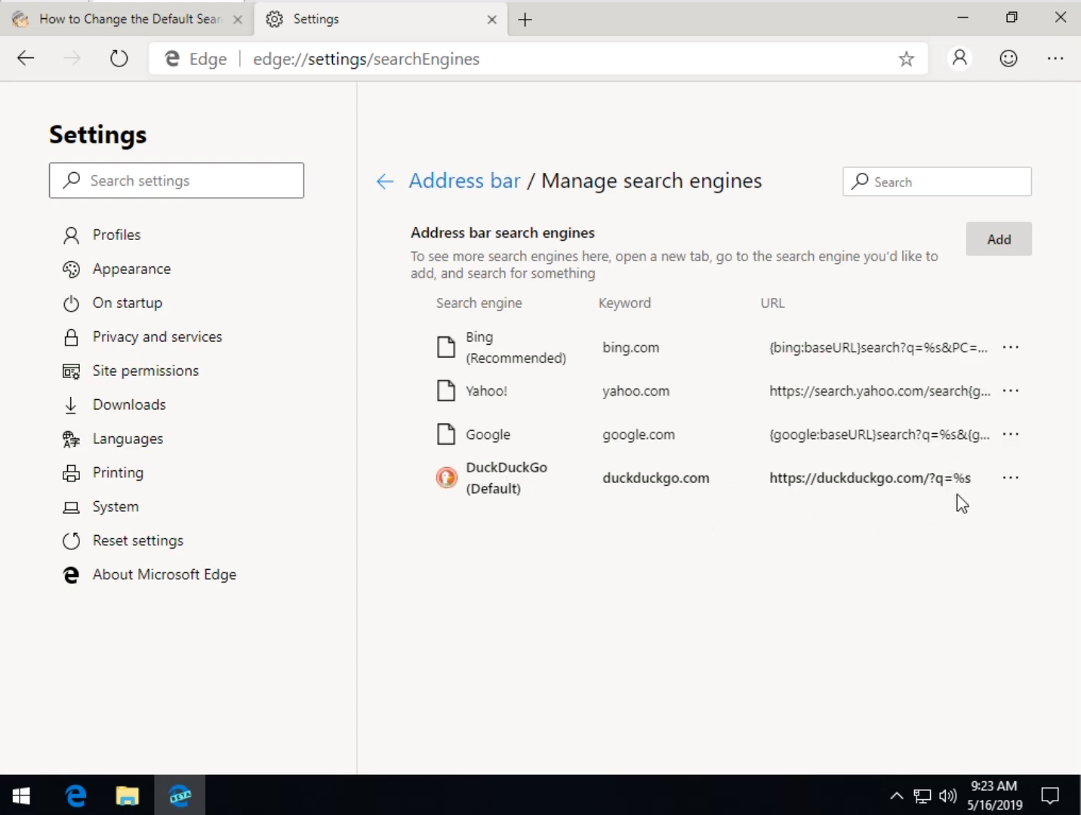
pyautogui.click(1013, 487)
pyautogui.click(854, 561)
# Open the Add search engine form and select the article's Wikipedia search URL example
pyautogui.click(997, 246)
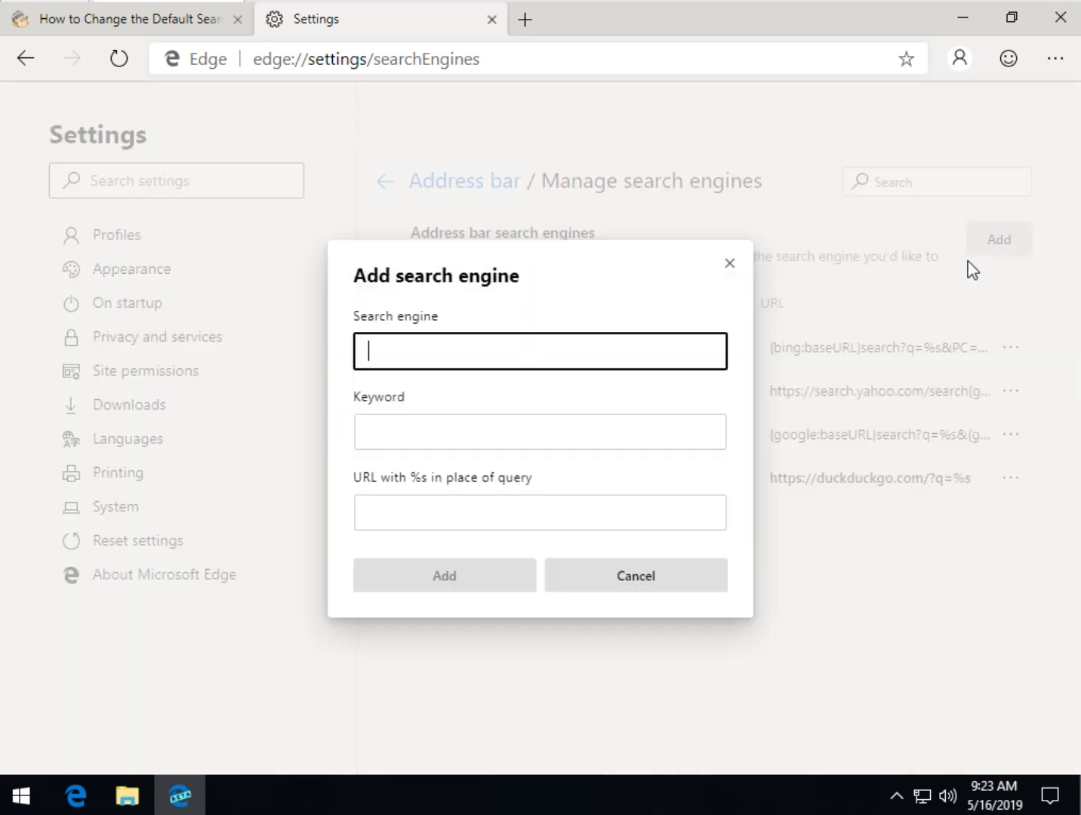
pyautogui.click(119, 26)
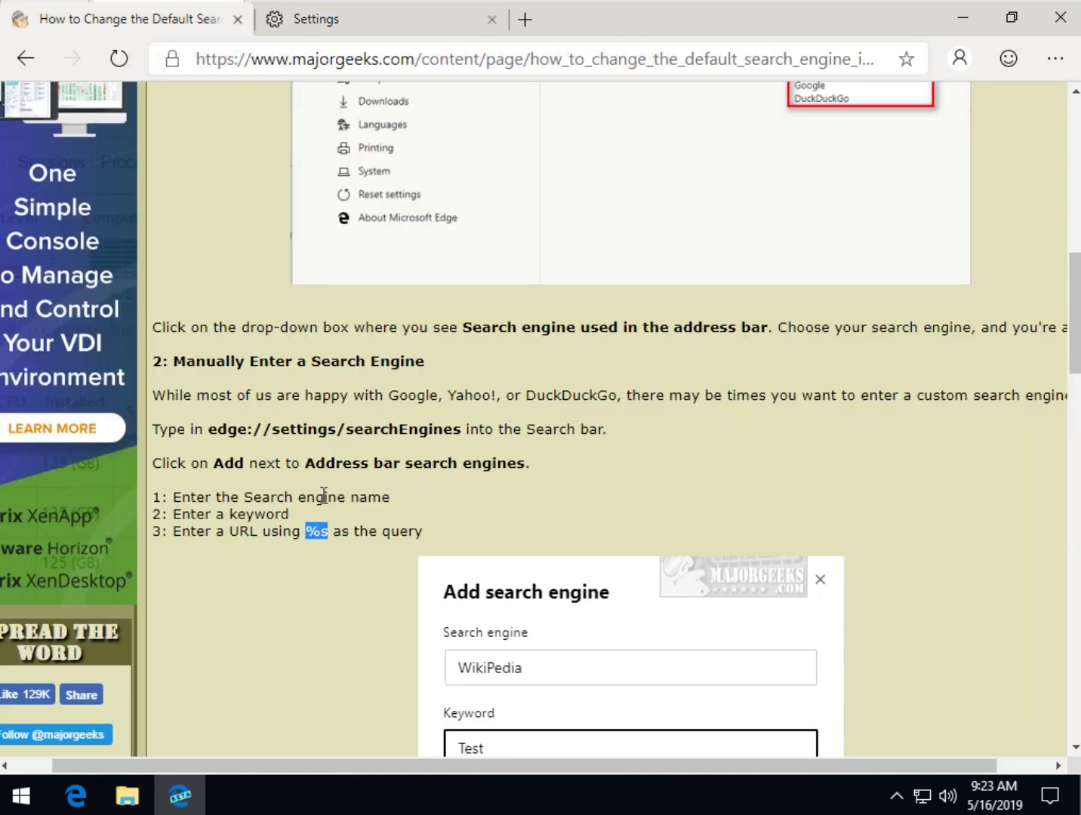
pyautogui.scroll(-3, 323, 498)
pyautogui.scroll(-2, 321, 504)
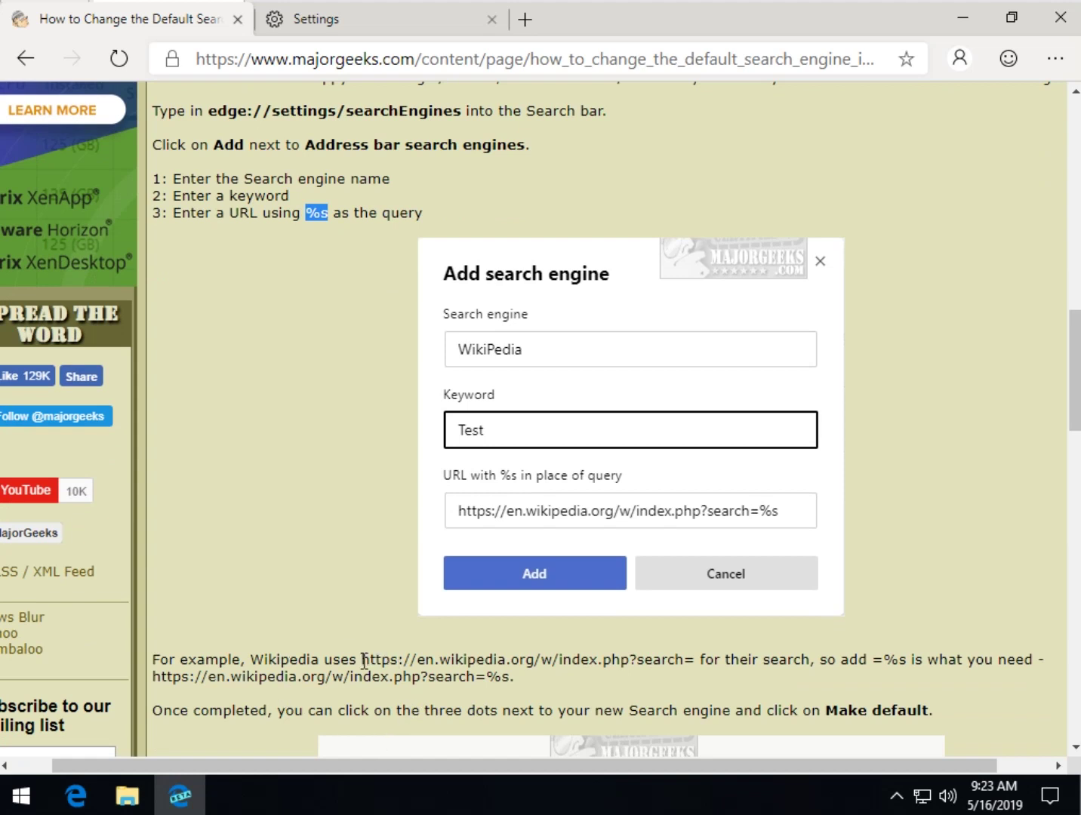
pyautogui.moveTo(365, 660); pyautogui.dragTo(680, 664)
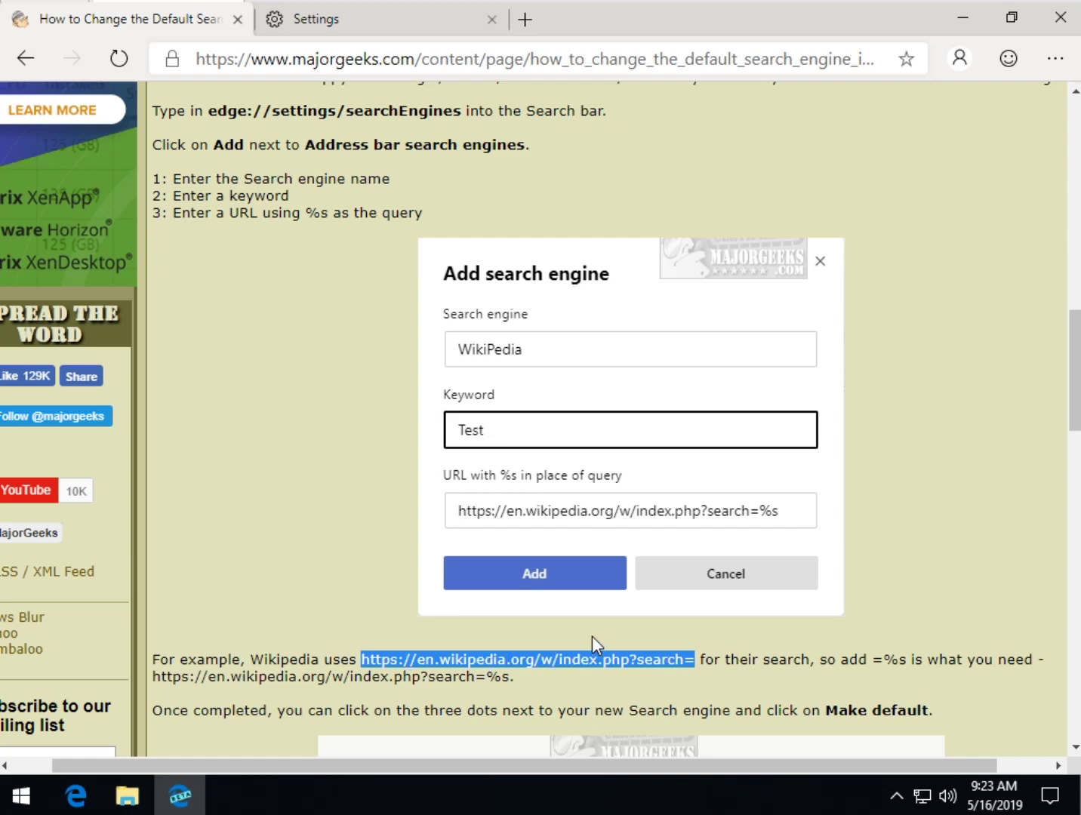
# Search for majorgeeks in a new tab and open the MajorGeeks homepage
pyautogui.click(523, 22)
pyautogui.write('major')
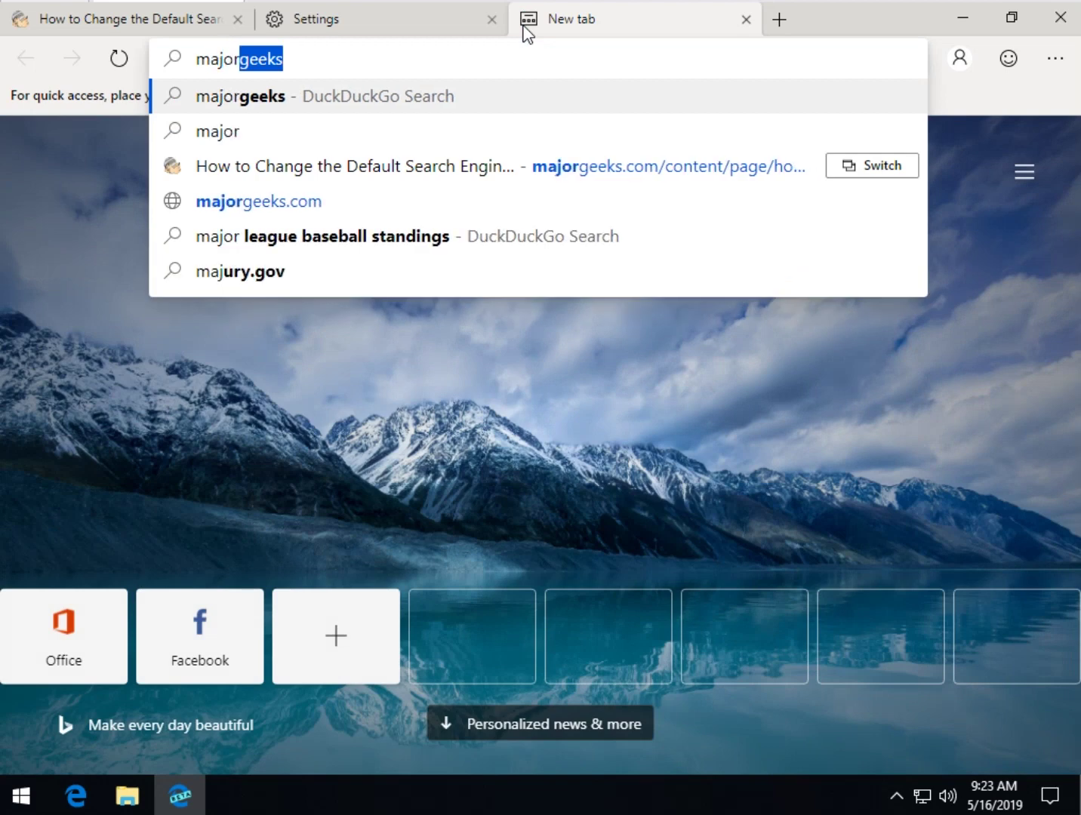
pyautogui.write('geeks')
pyautogui.press('Return')
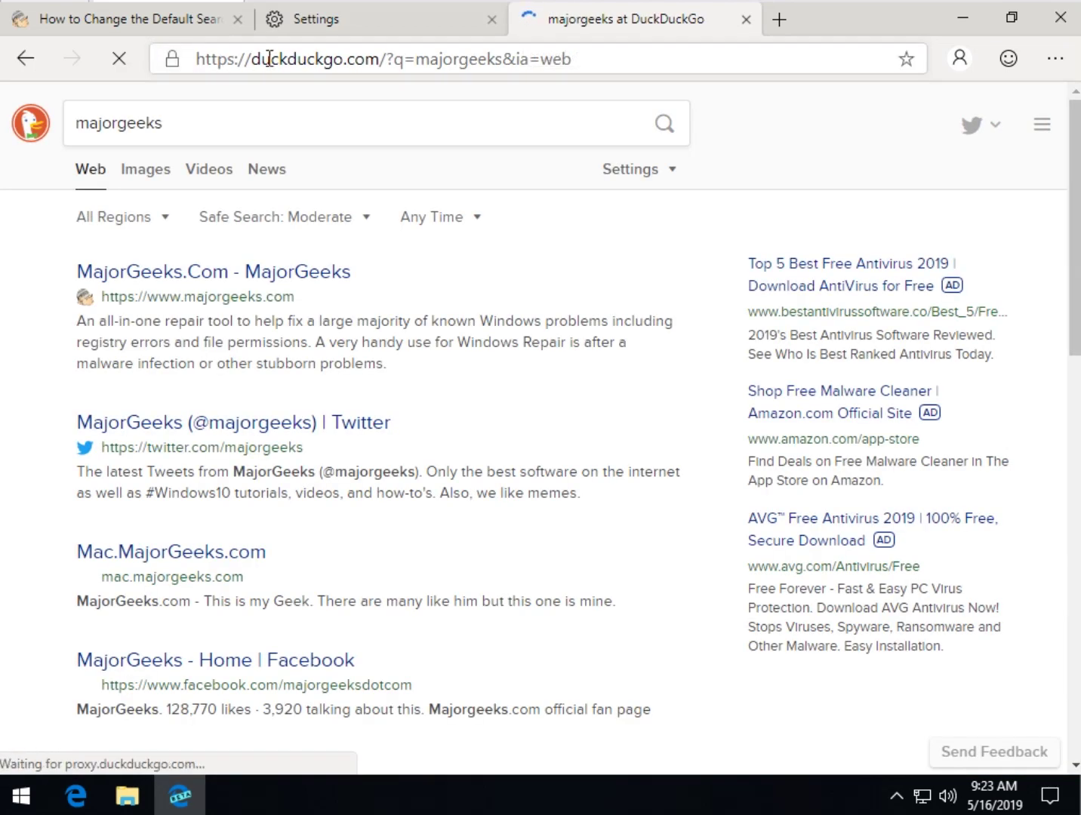
pyautogui.click(389, 58)
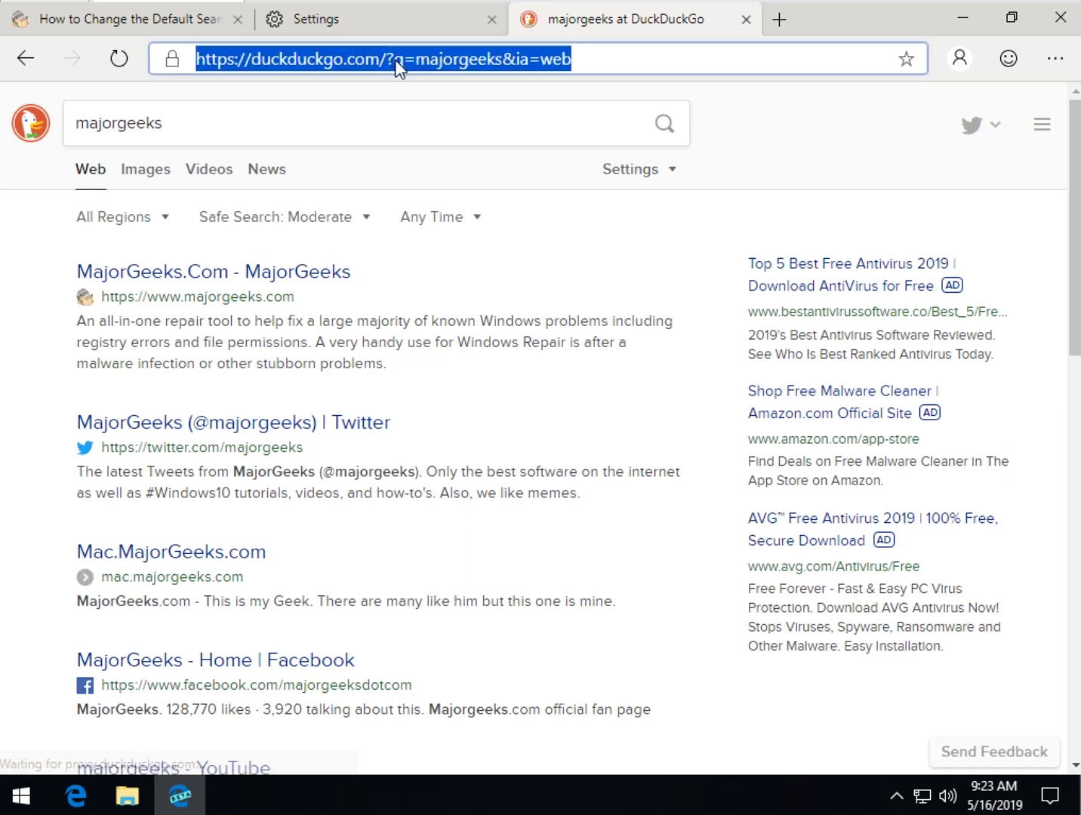
pyautogui.click(385, 64)
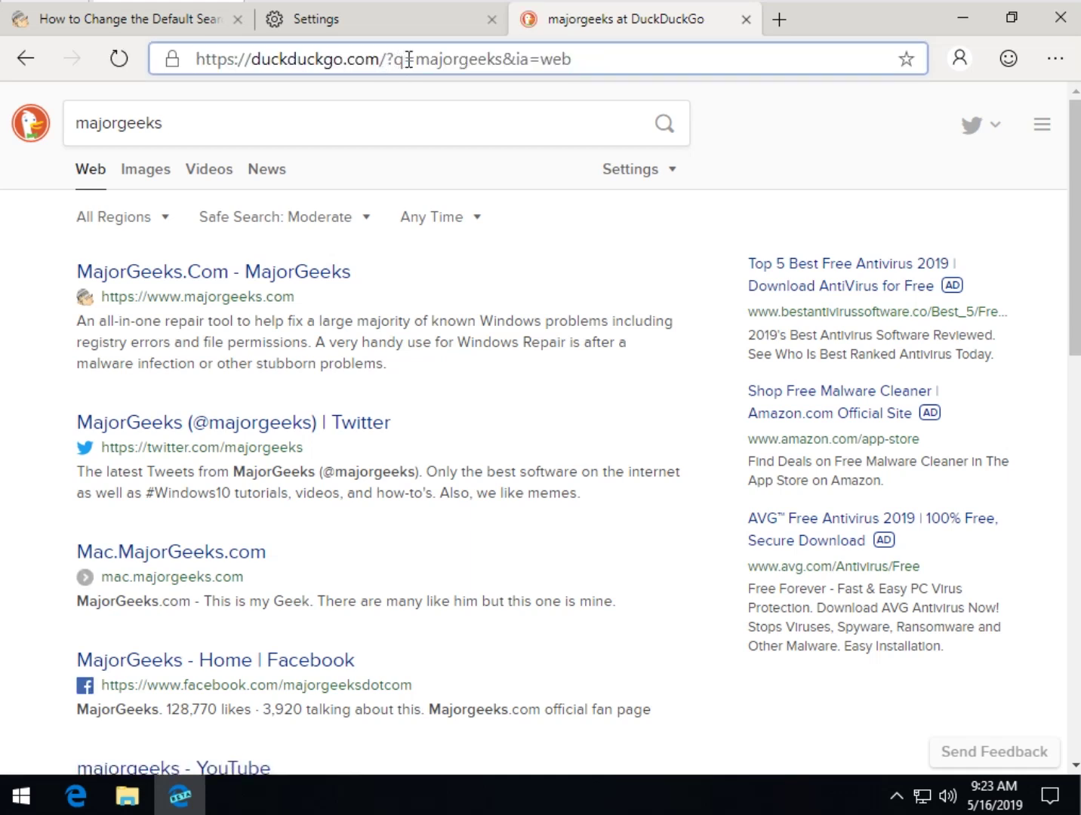
pyautogui.moveTo(416, 58); pyautogui.dragTo(638, 61)
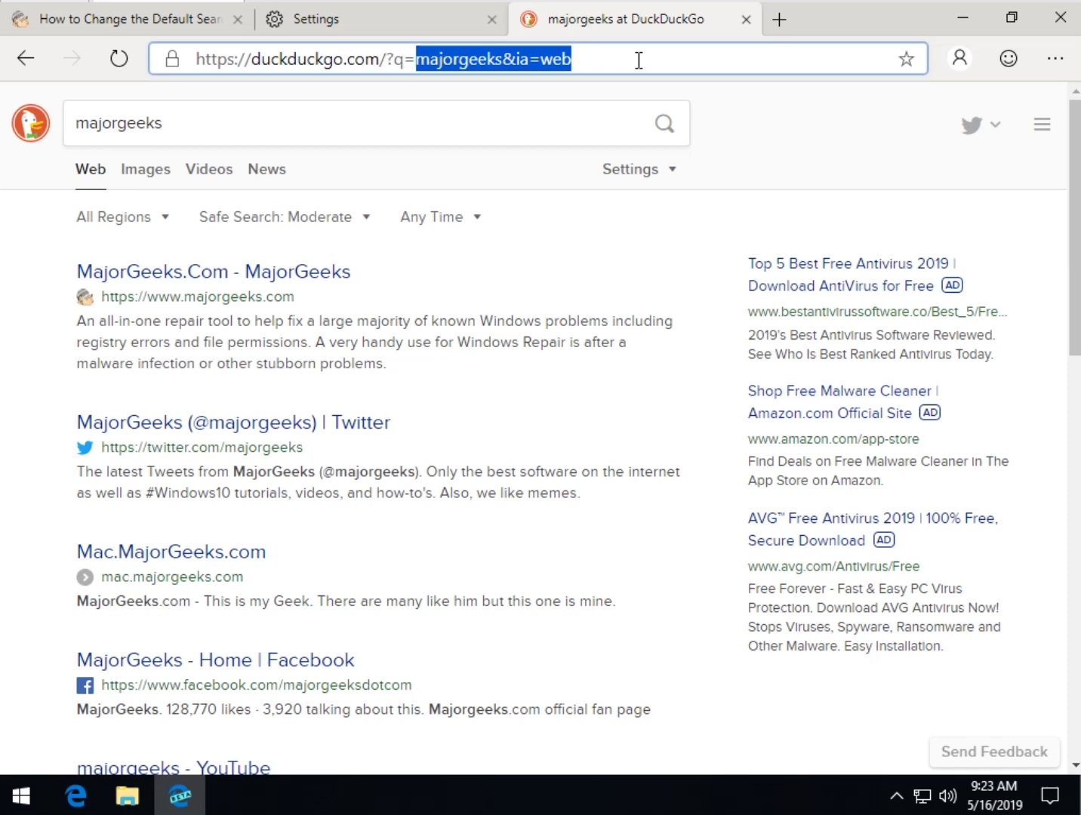
pyautogui.press('BackSpace')
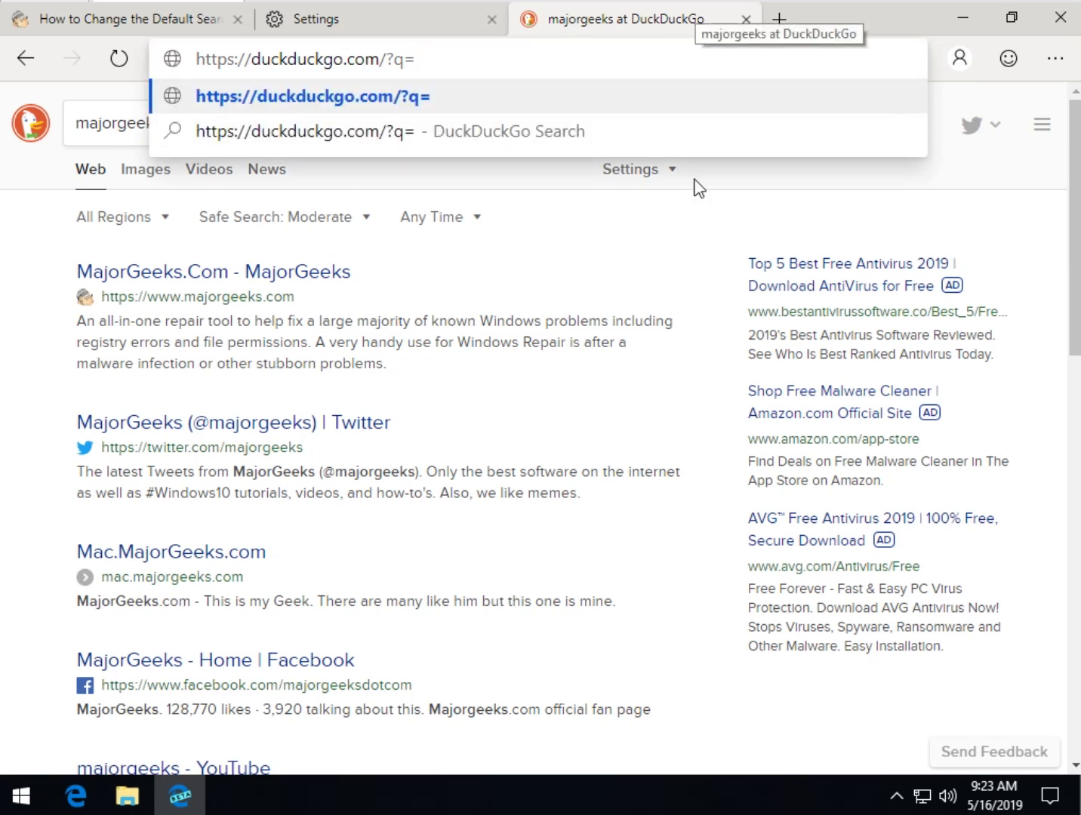
pyautogui.press('Return')
pyautogui.click(613, 288)
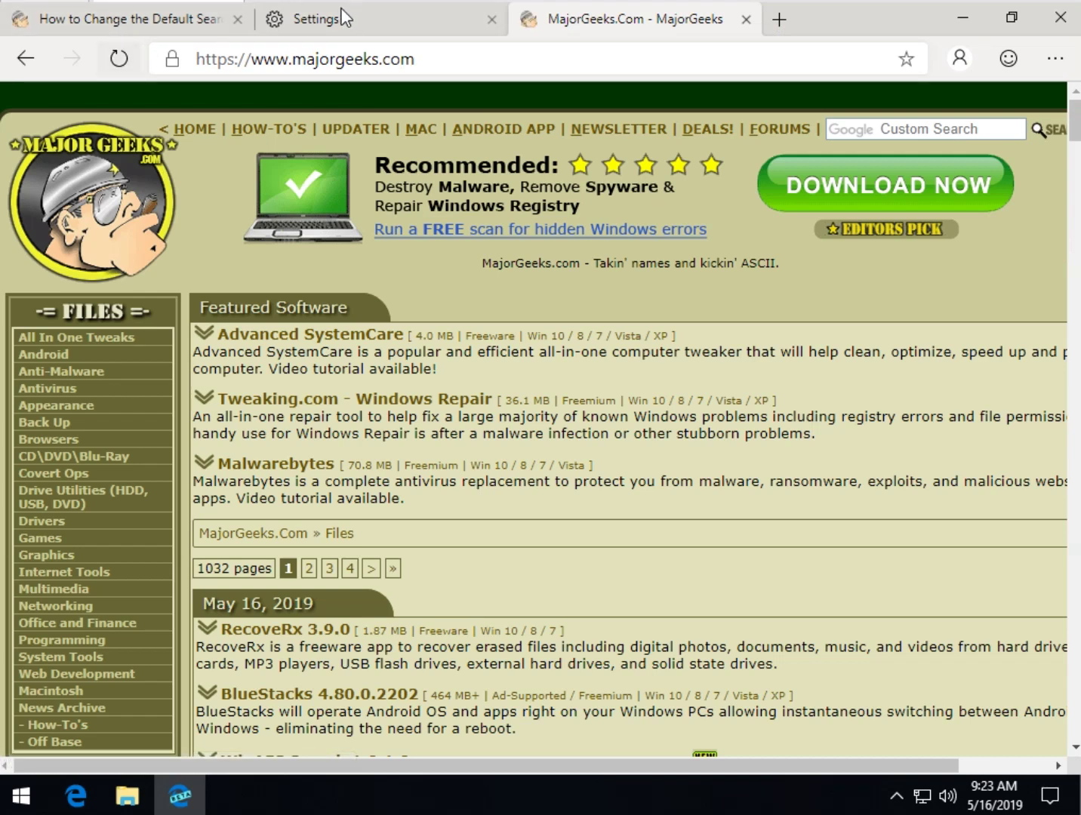
# Return to the how-to article and select the %s placeholder in the example URL
pyautogui.click(344, 26)
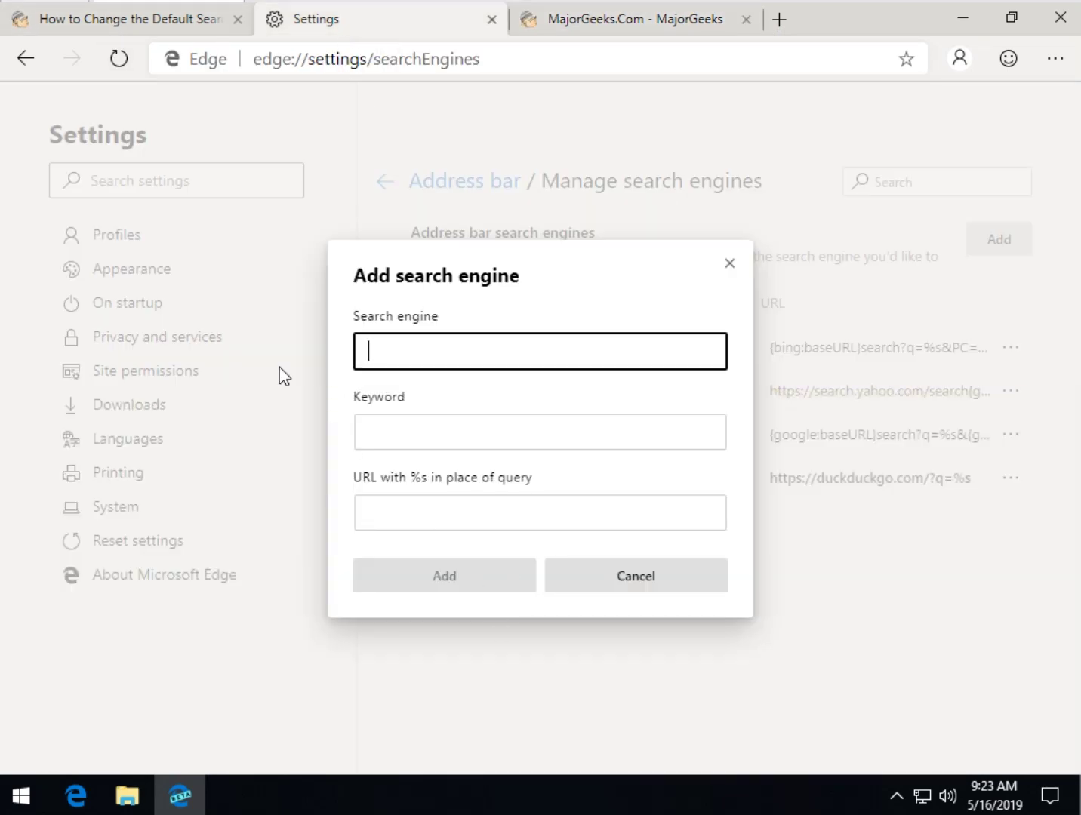
pyautogui.click(146, 33)
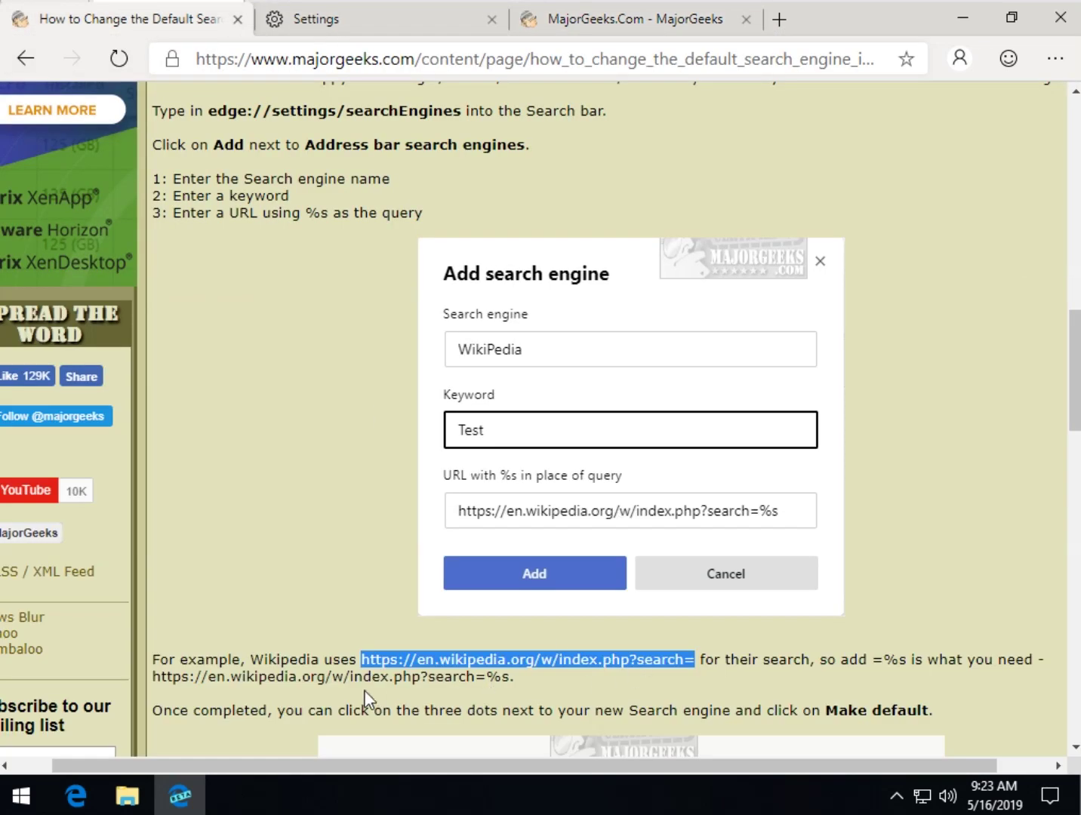
pyautogui.moveTo(488, 676); pyautogui.dragTo(511, 677)
pyautogui.rightClick(515, 677)
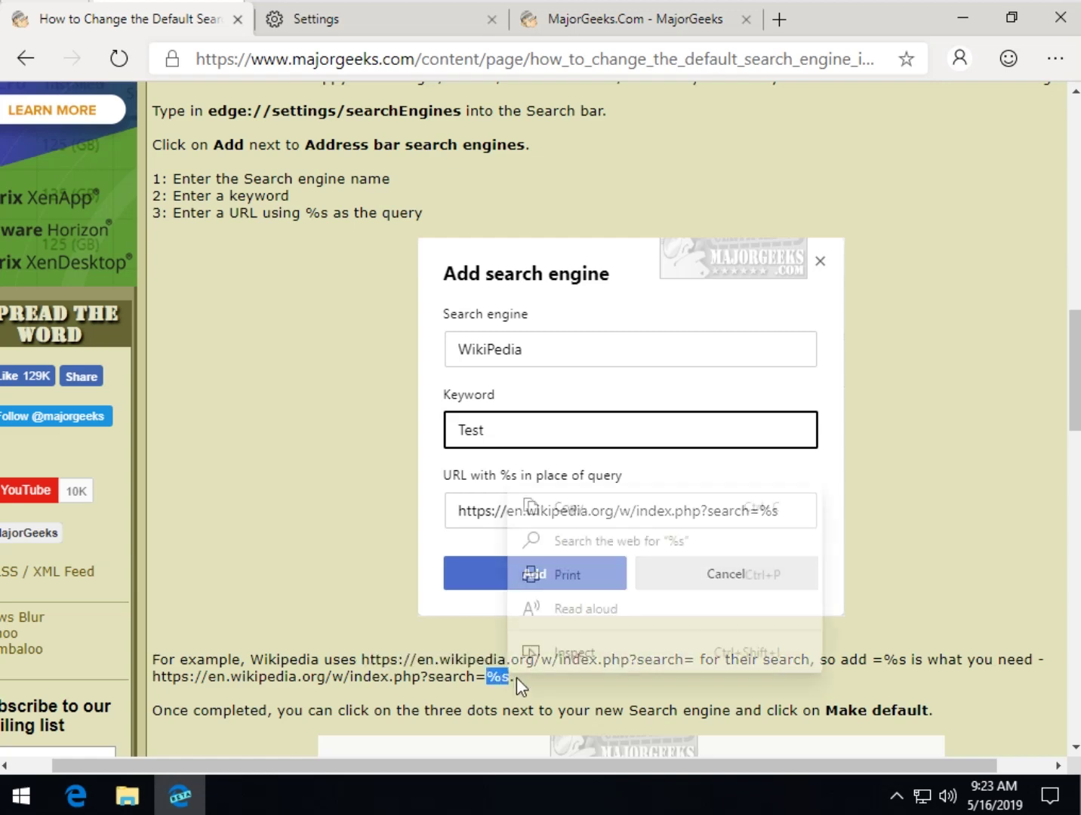
# Copy the %s placeholder, then rerun the majorgeeks search and open MajorGeeks in the third tab
pyautogui.click(579, 522)
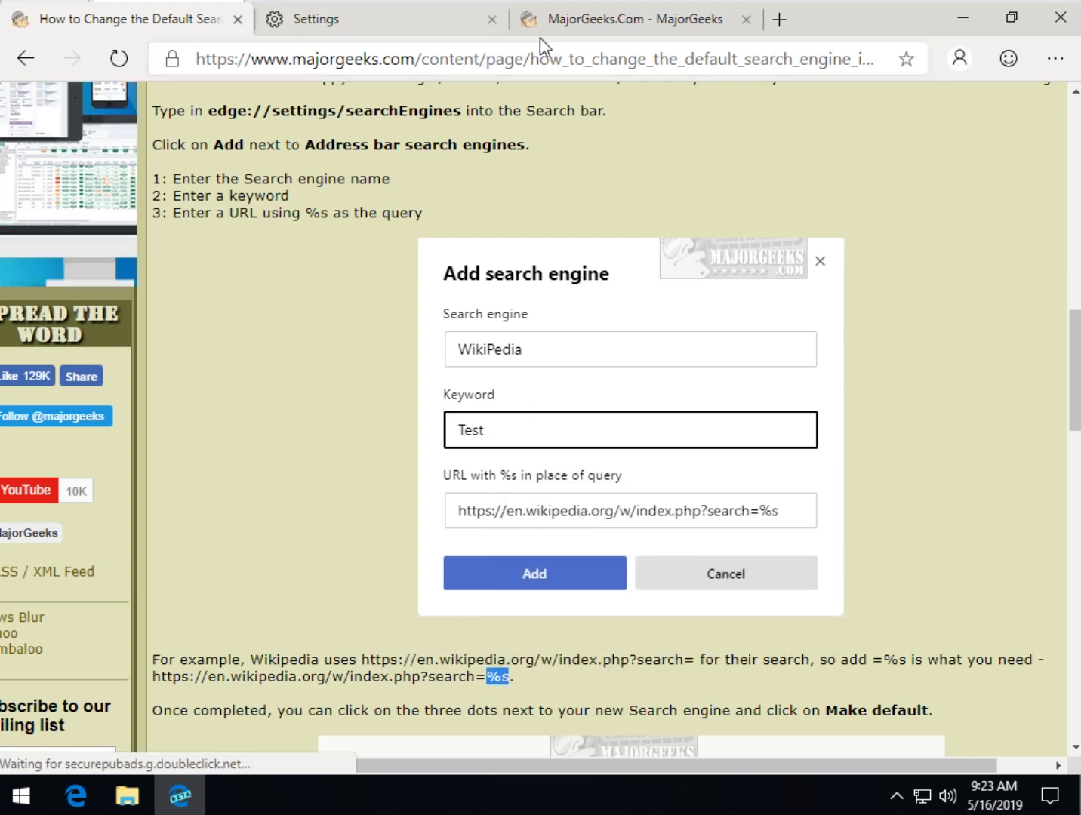
pyautogui.click(571, 28)
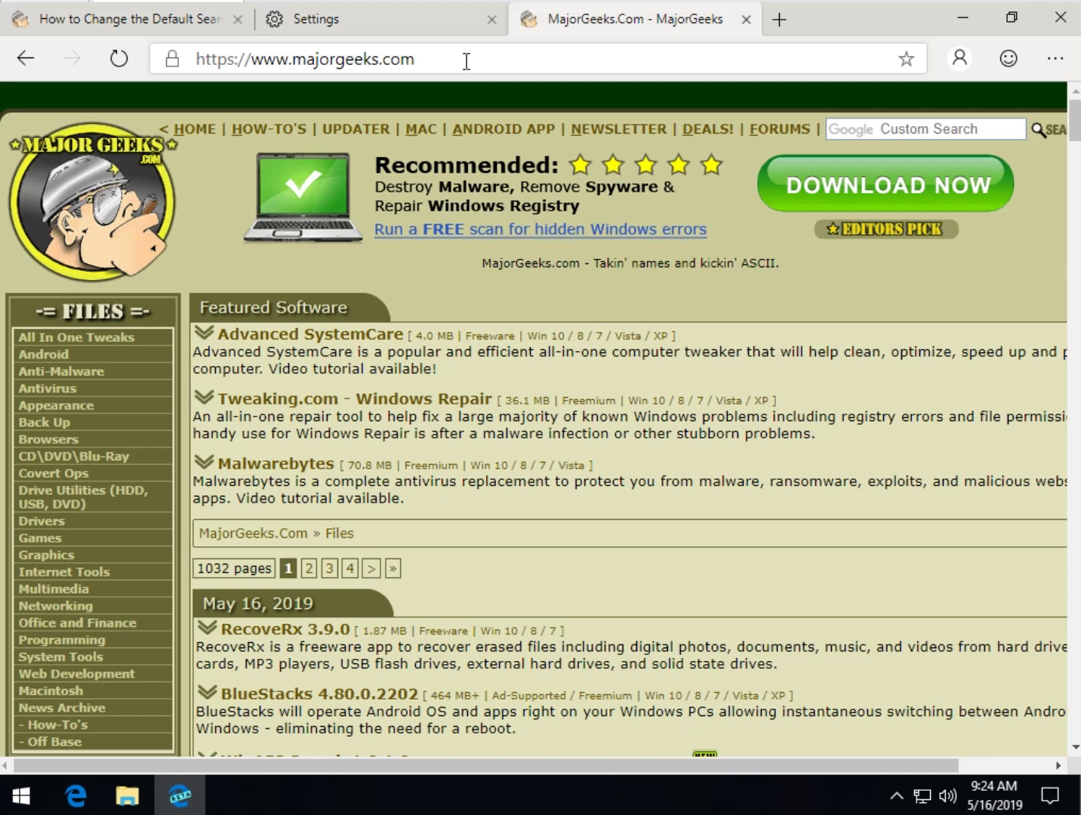
pyautogui.click(439, 63)
pyautogui.write('majorg')
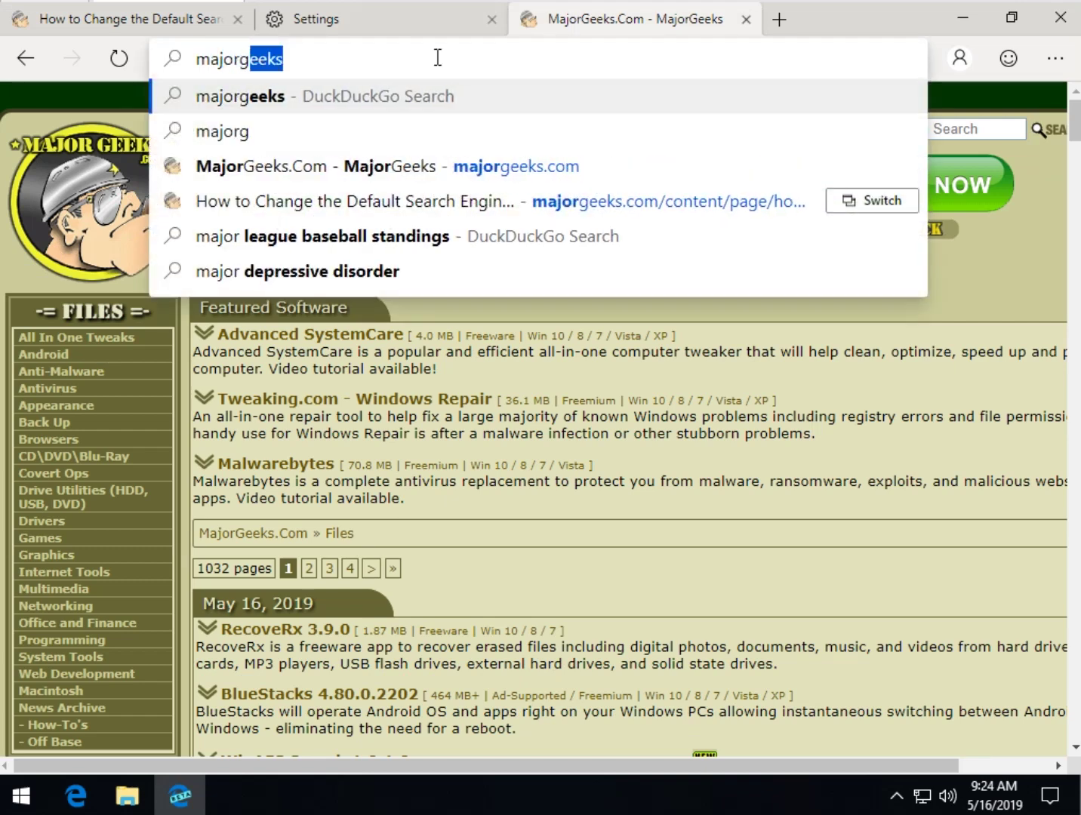
pyautogui.write('eeks')
pyautogui.press('Return')
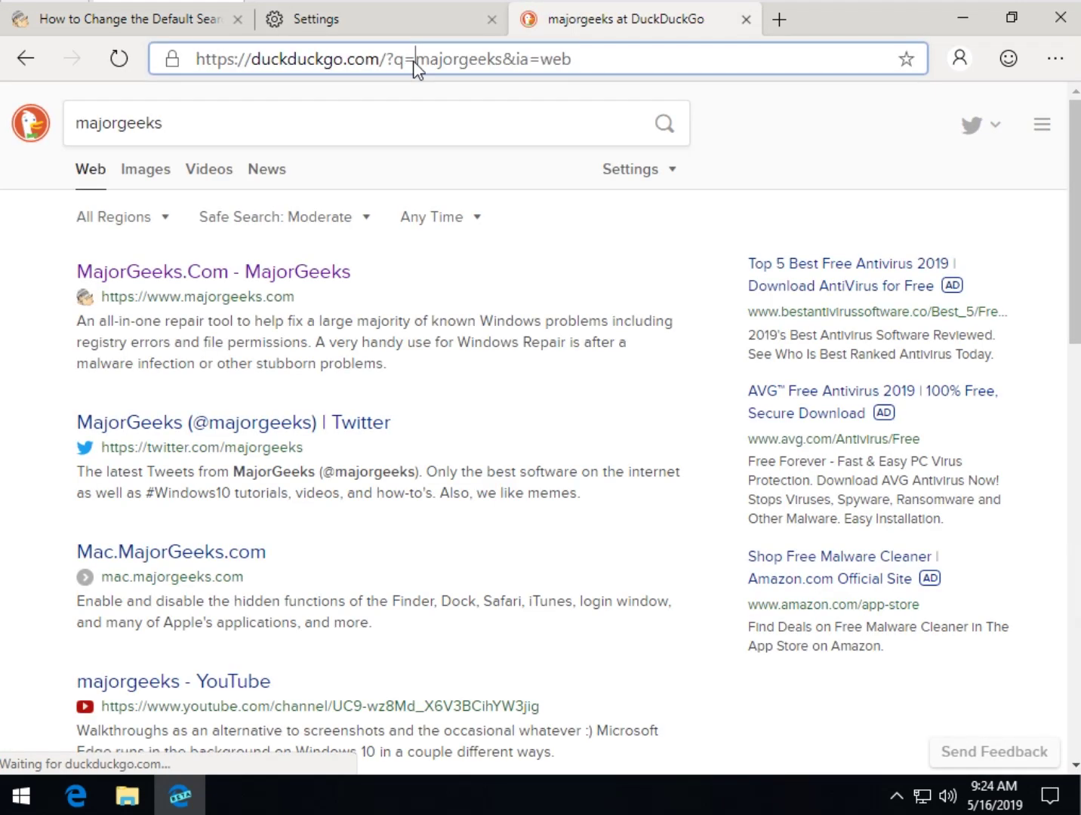
pyautogui.click(405, 58)
pyautogui.hotkey('shift', 'End')
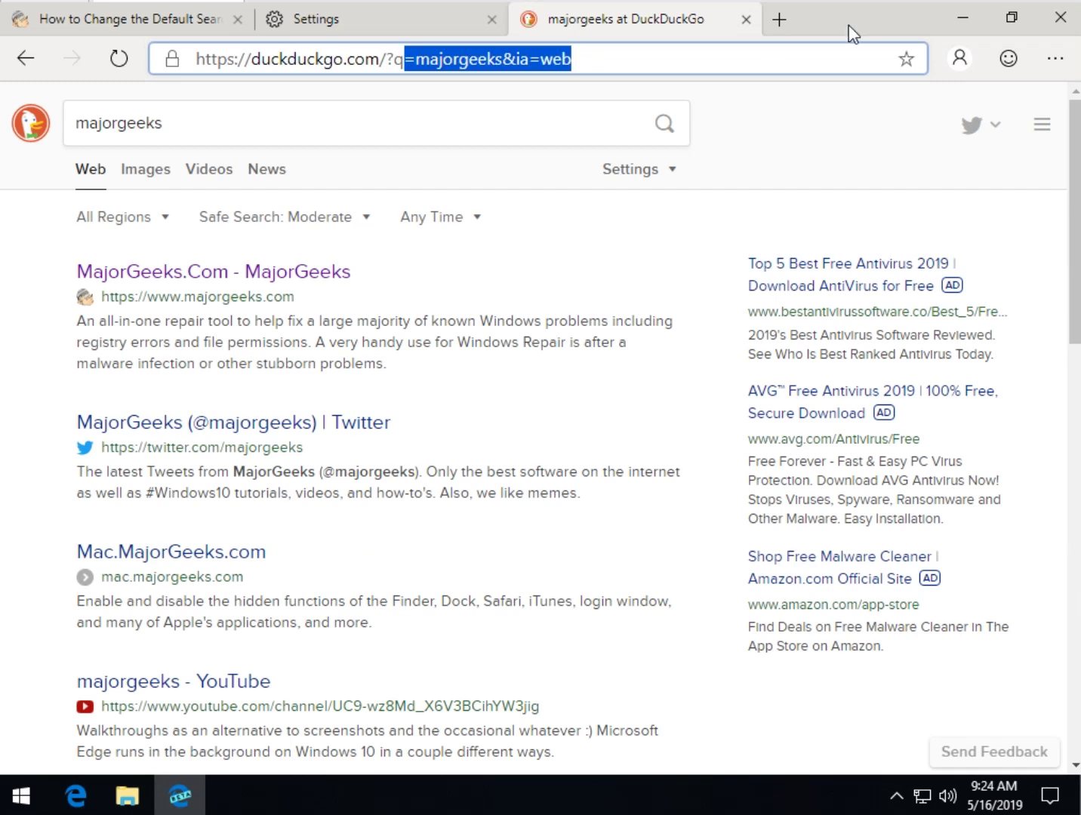
pyautogui.write('%s')
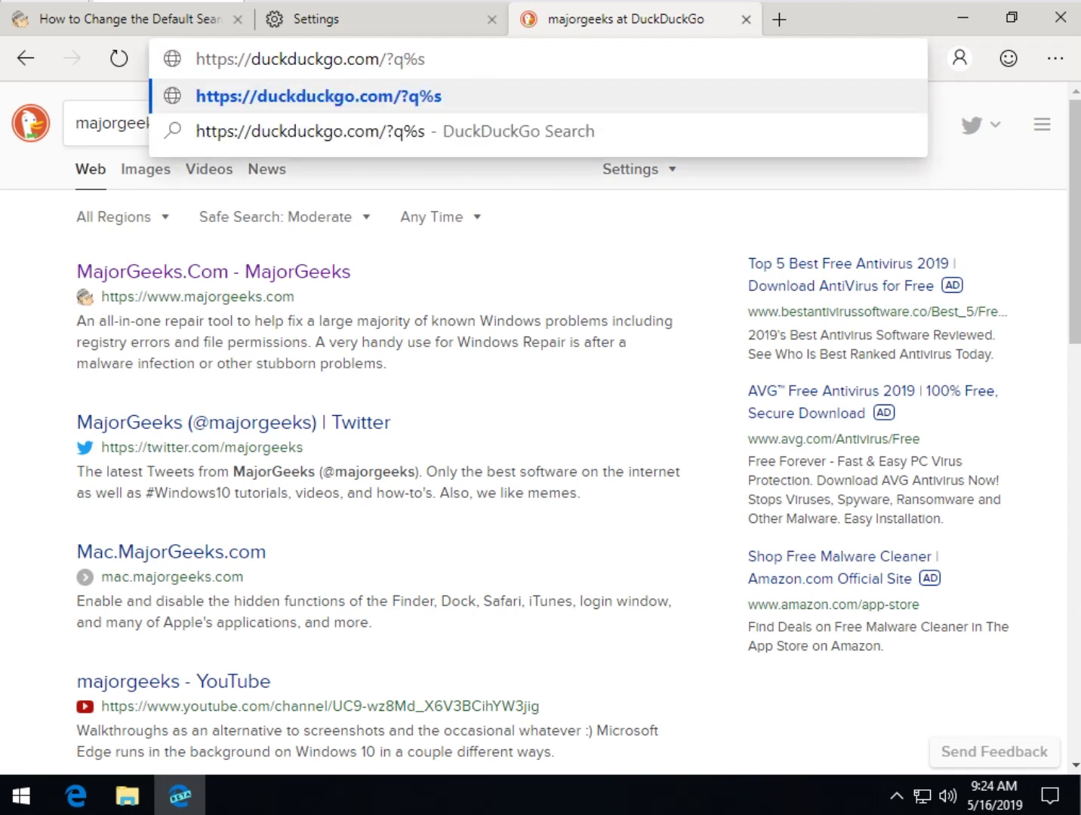
pyautogui.click(642, 289)
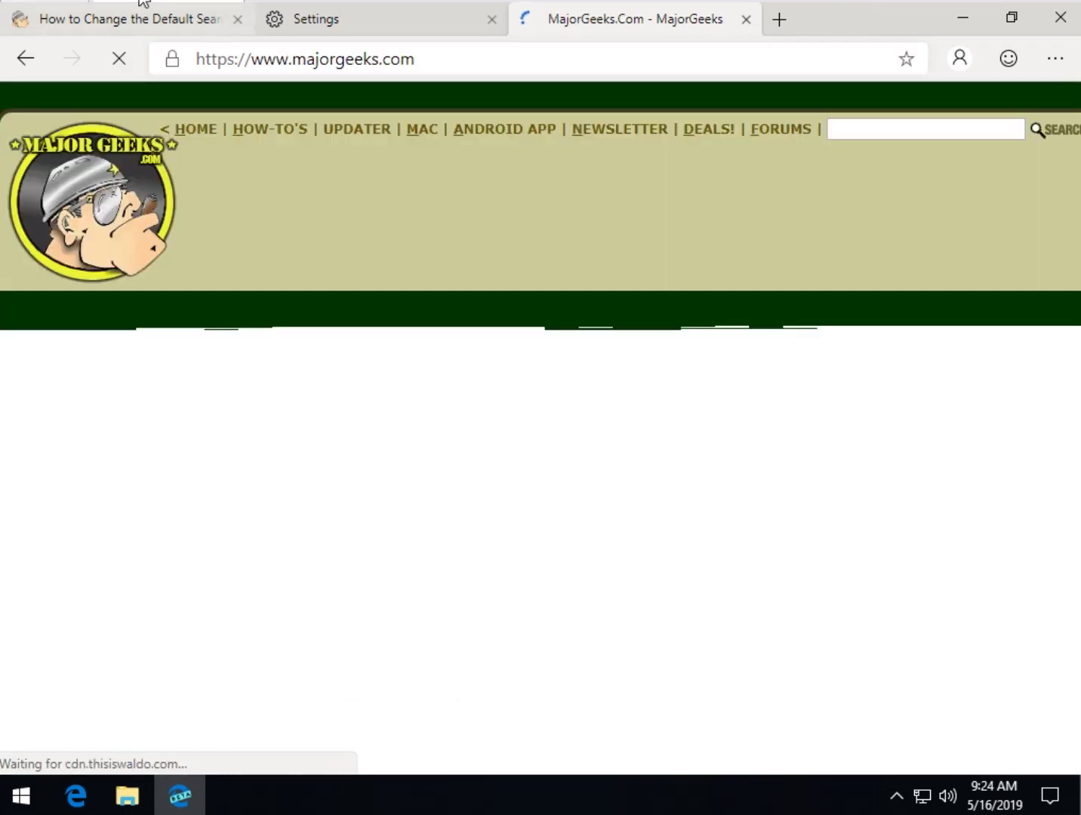
# Close the MajorGeeks tab and copy the article's full Wikipedia search URL with %s
pyautogui.hotkey('ctrl', 'w')
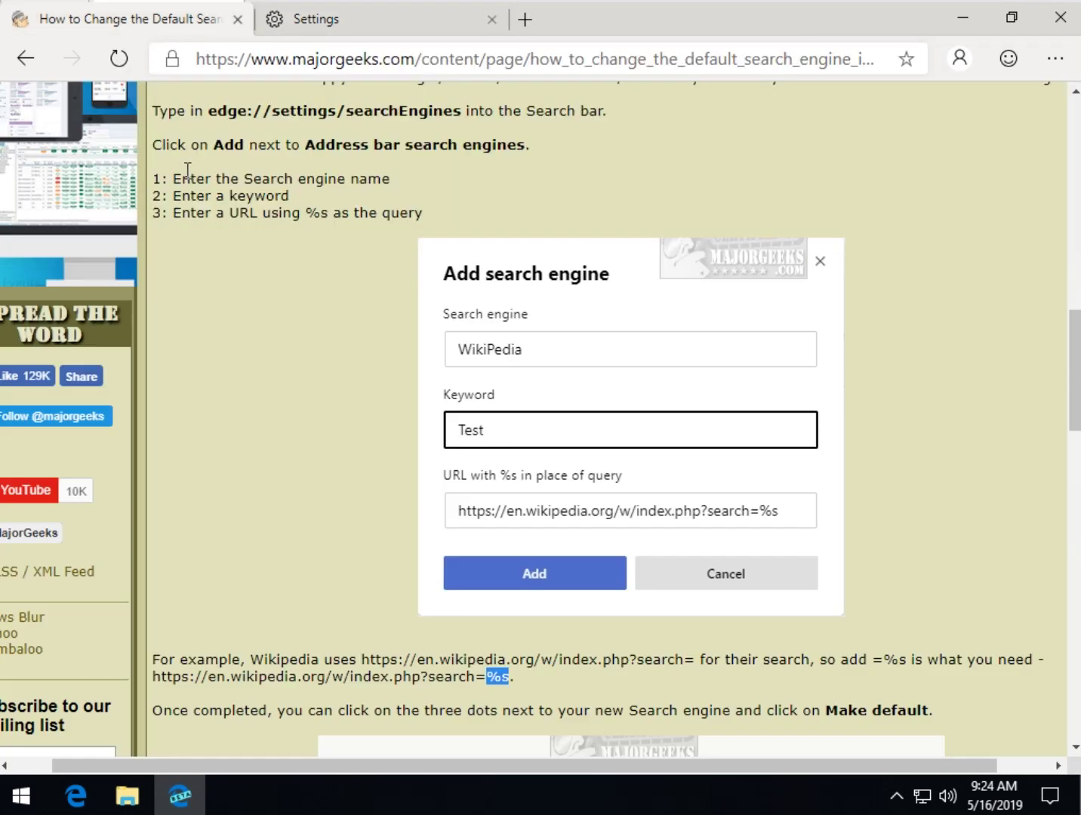
pyautogui.click(169, 25)
pyautogui.moveTo(154, 677); pyautogui.dragTo(509, 678)
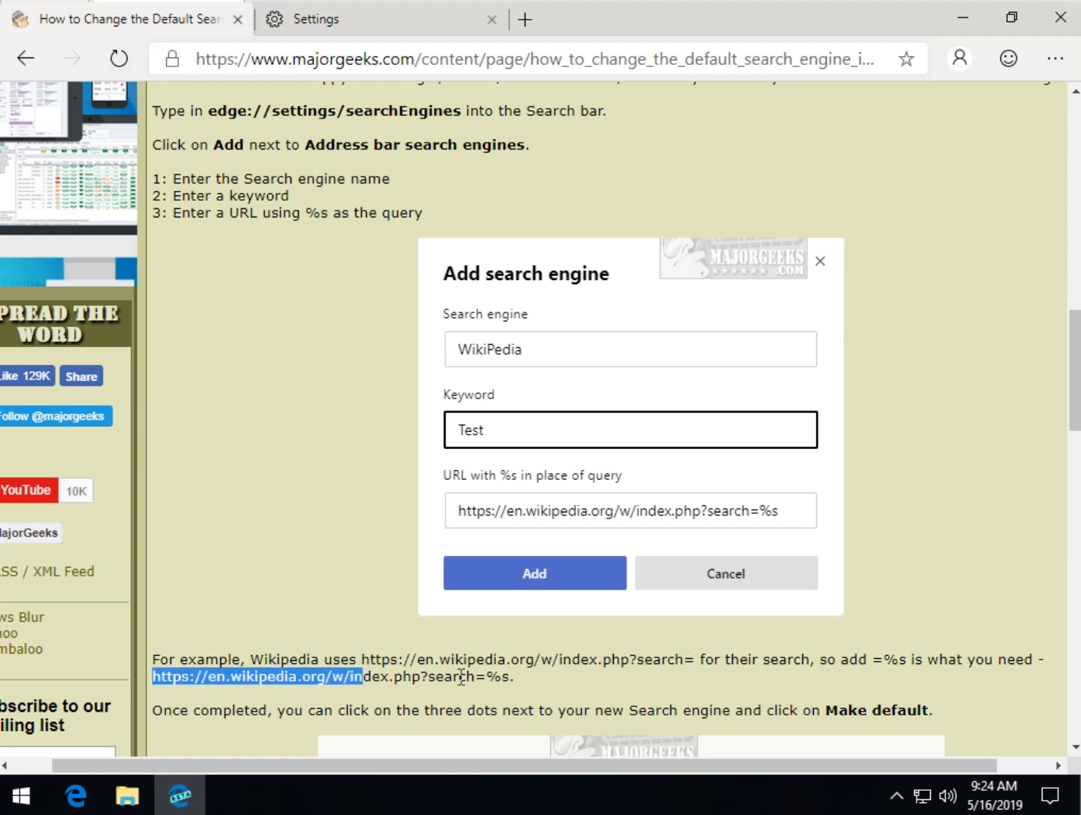
pyautogui.rightClick(511, 676)
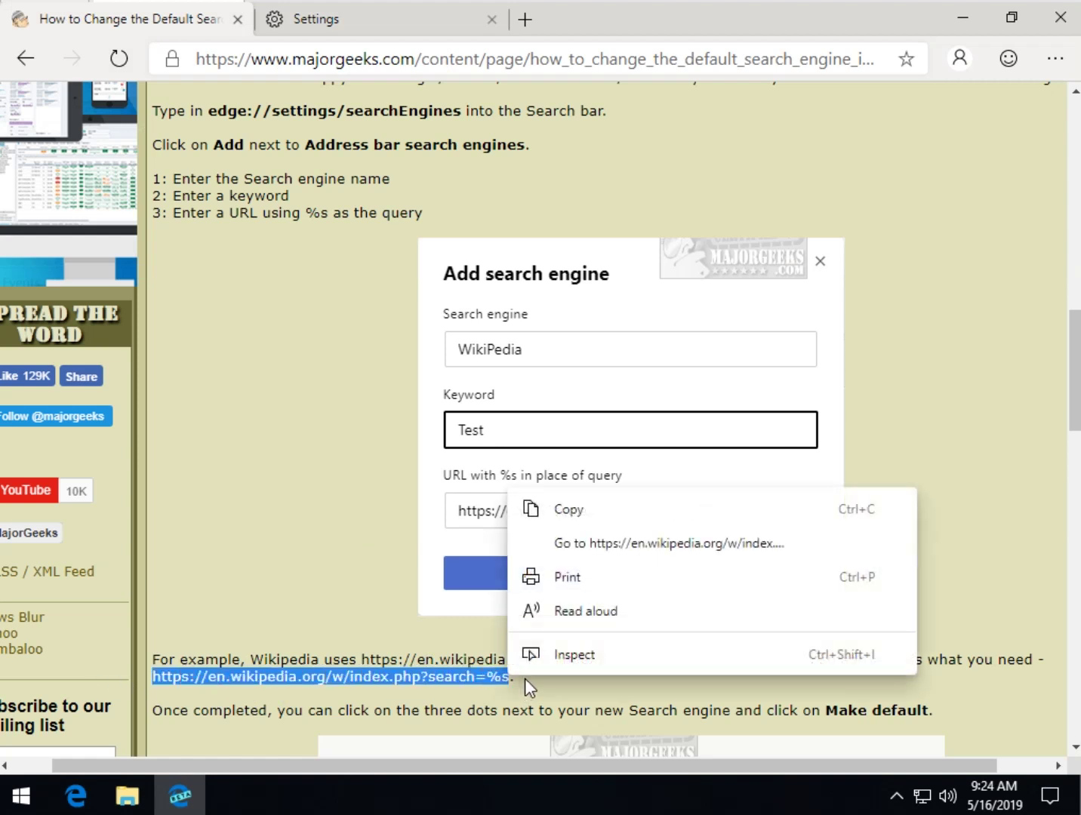
pyautogui.click(568, 512)
pyautogui.click(349, 18)
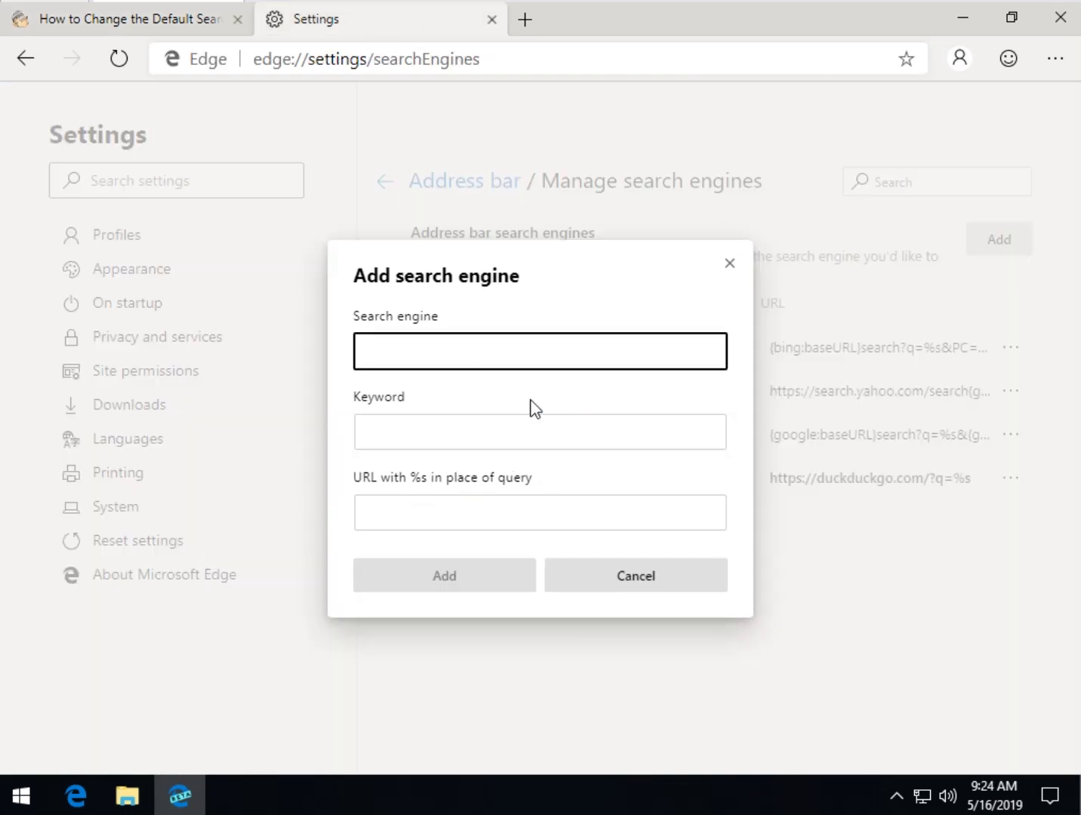
pyautogui.write('WikiPedia')
pyautogui.click(509, 430)
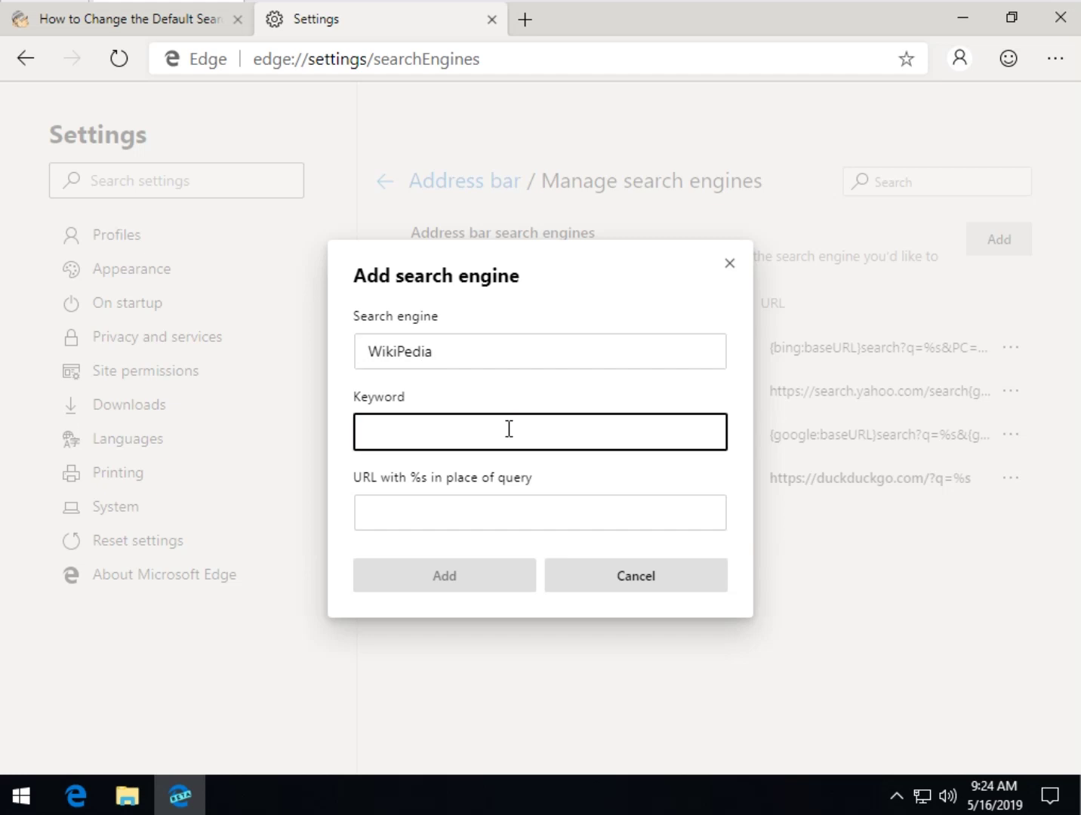
pyautogui.click(442, 516)
pyautogui.hotkey('ctrl', 'v')
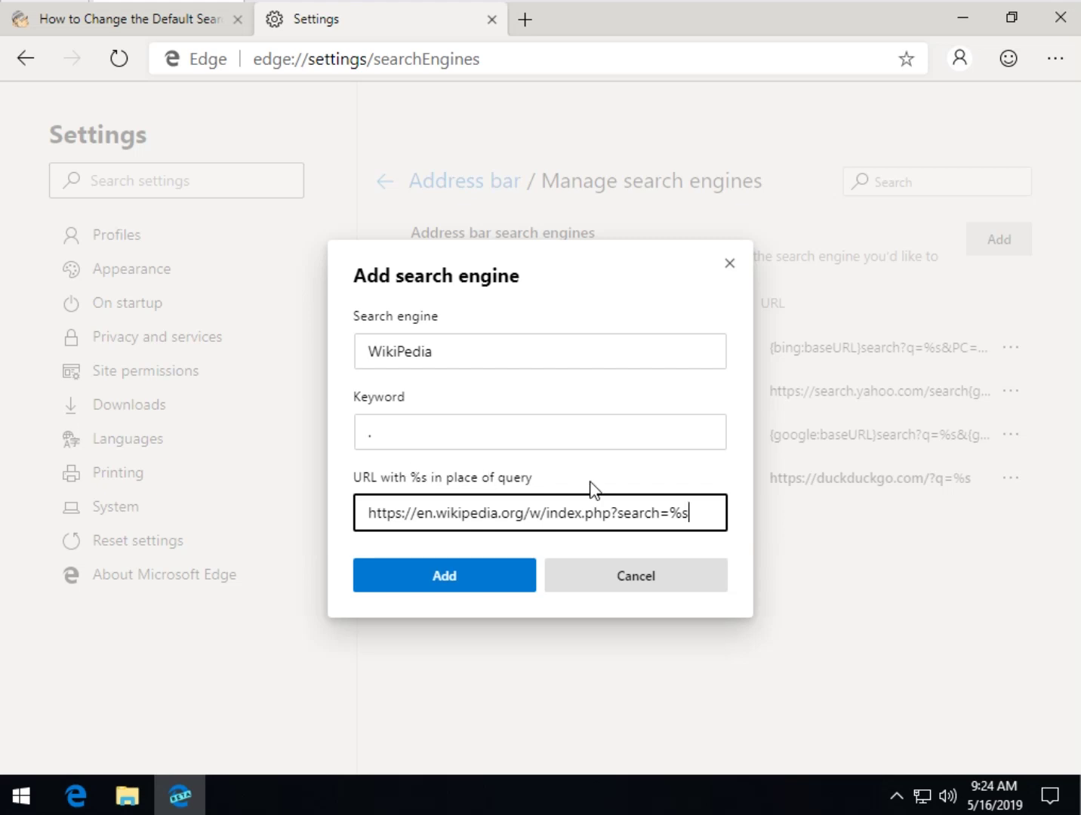
# Add WikiPedia, make it the default engine, and test a majorgeeks search in a new tab
pyautogui.click(463, 587)
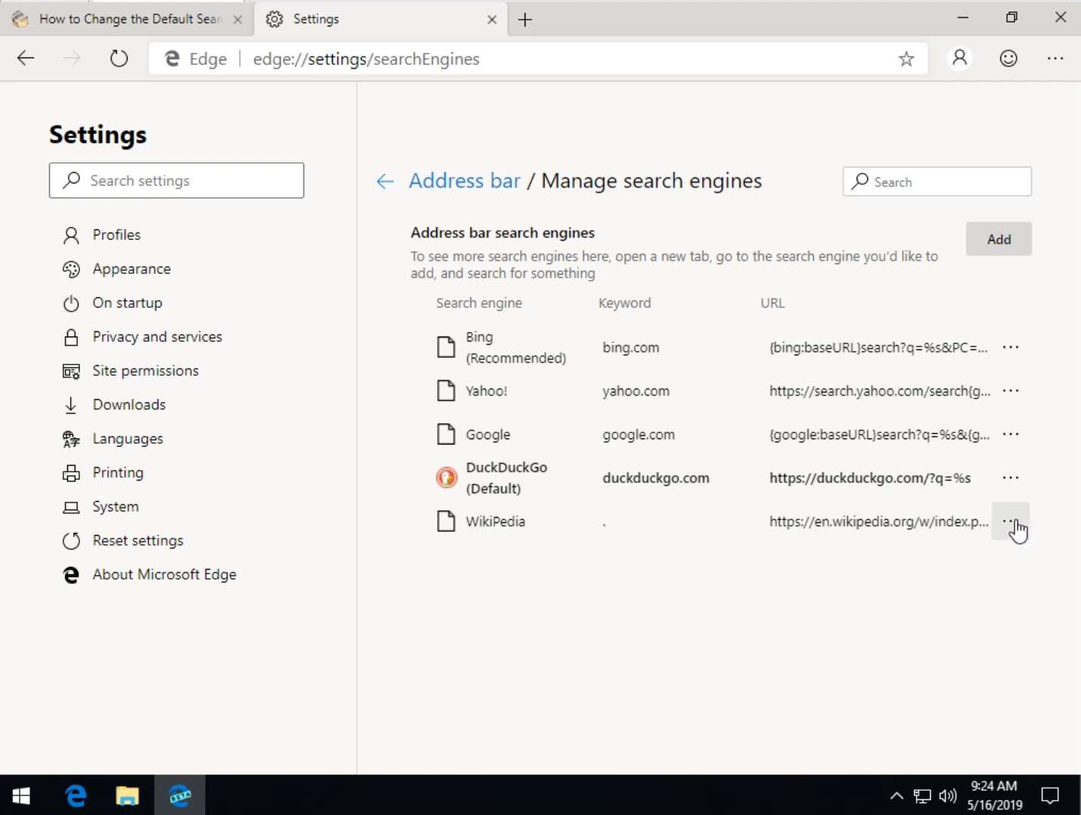
pyautogui.click(1013, 523)
pyautogui.click(1002, 541)
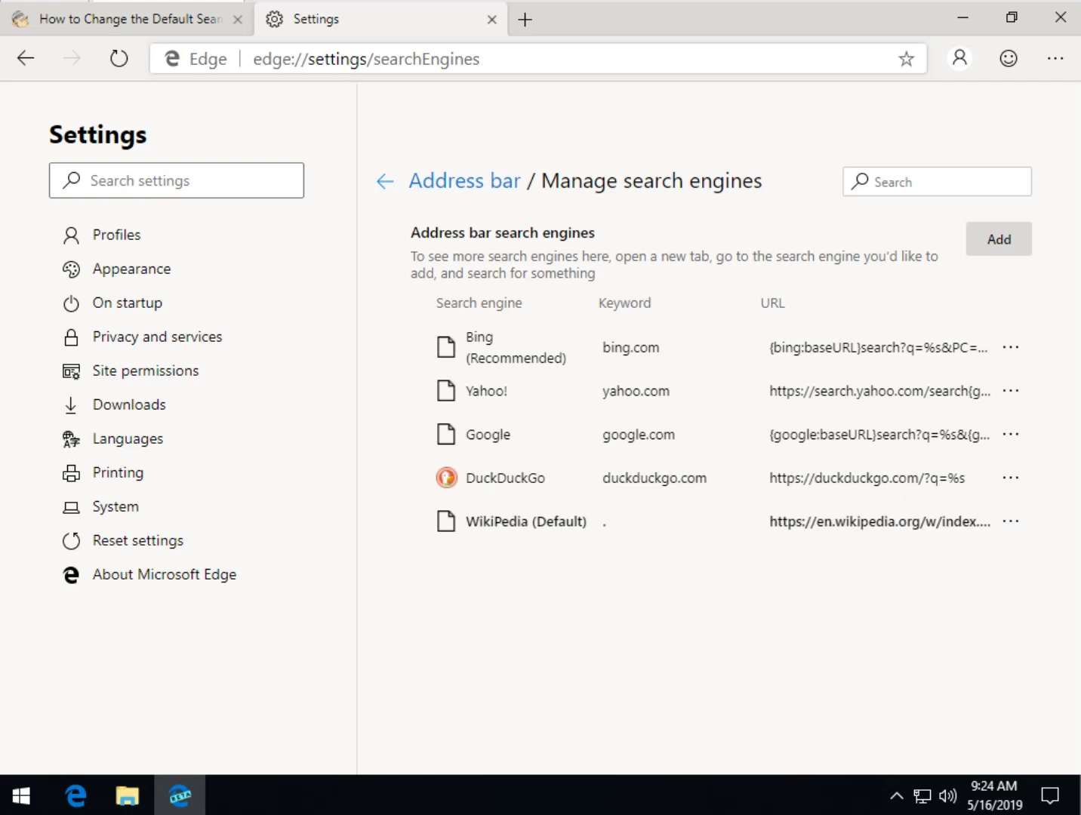
pyautogui.click(525, 20)
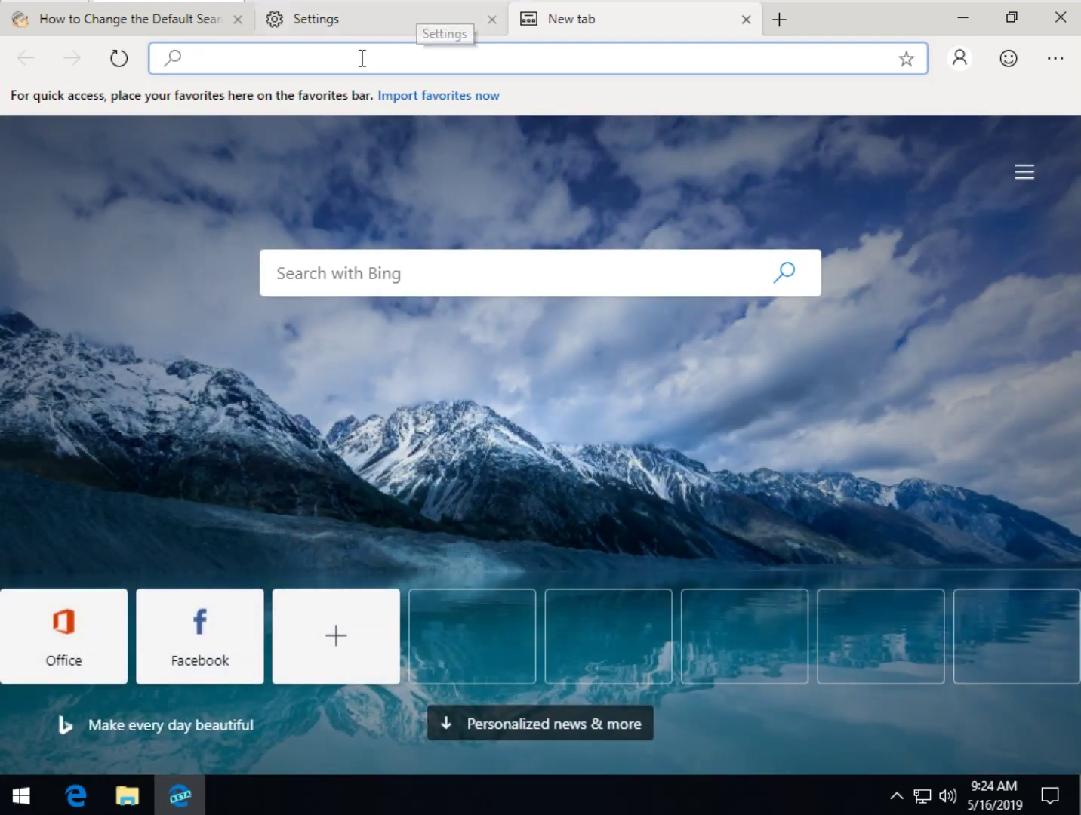
pyautogui.write('majorge')
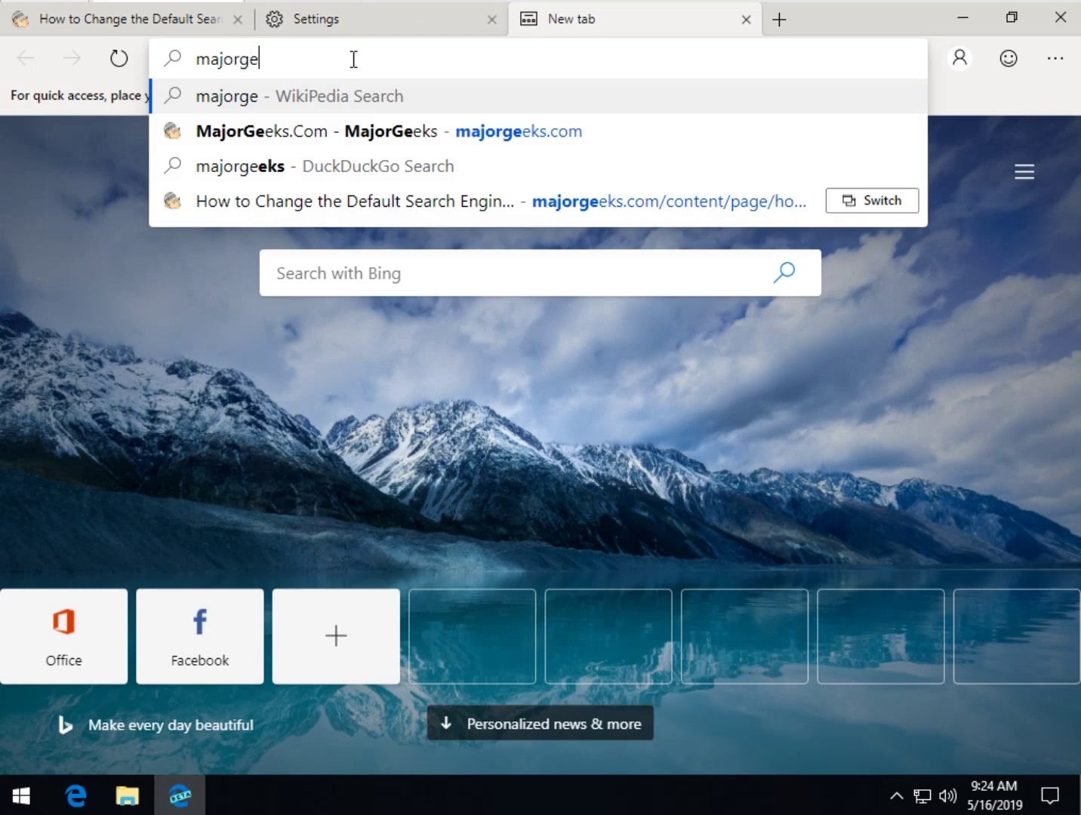
pyautogui.write('eks')
pyautogui.press('Return')
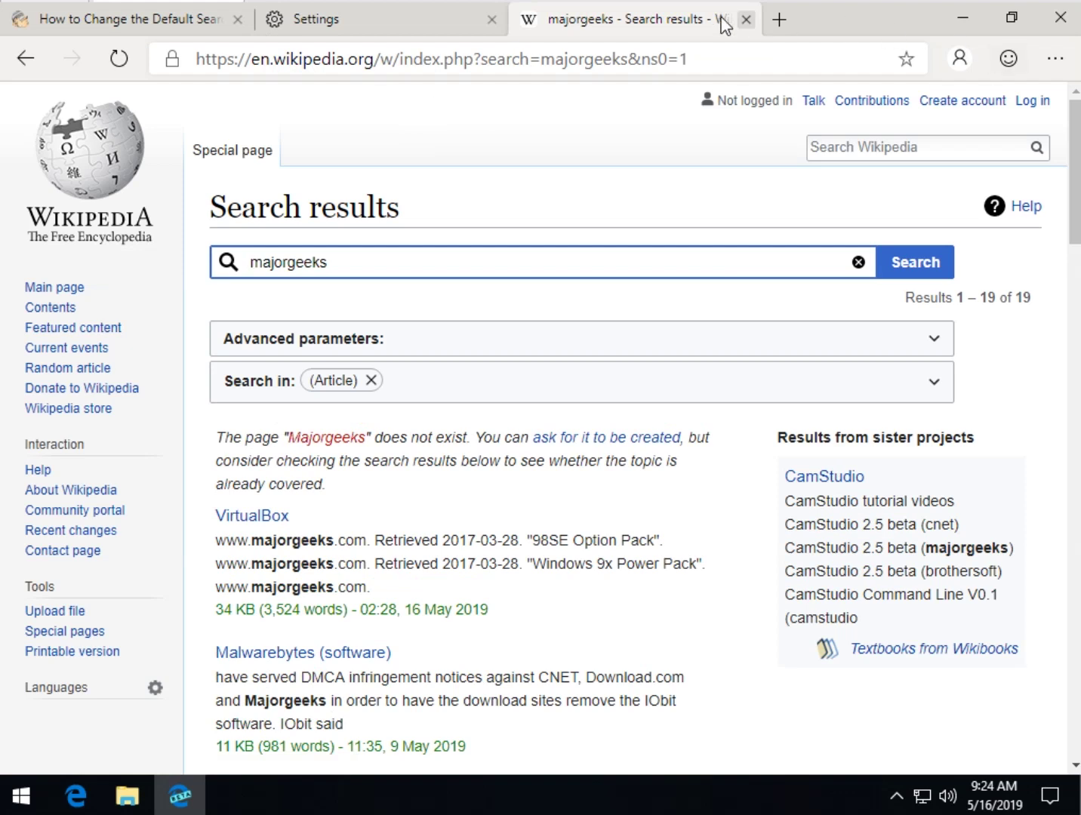
# Close the Wikipedia tab, return to Address bar settings and keep Google selected in the dropdown
pyautogui.click(745, 19)
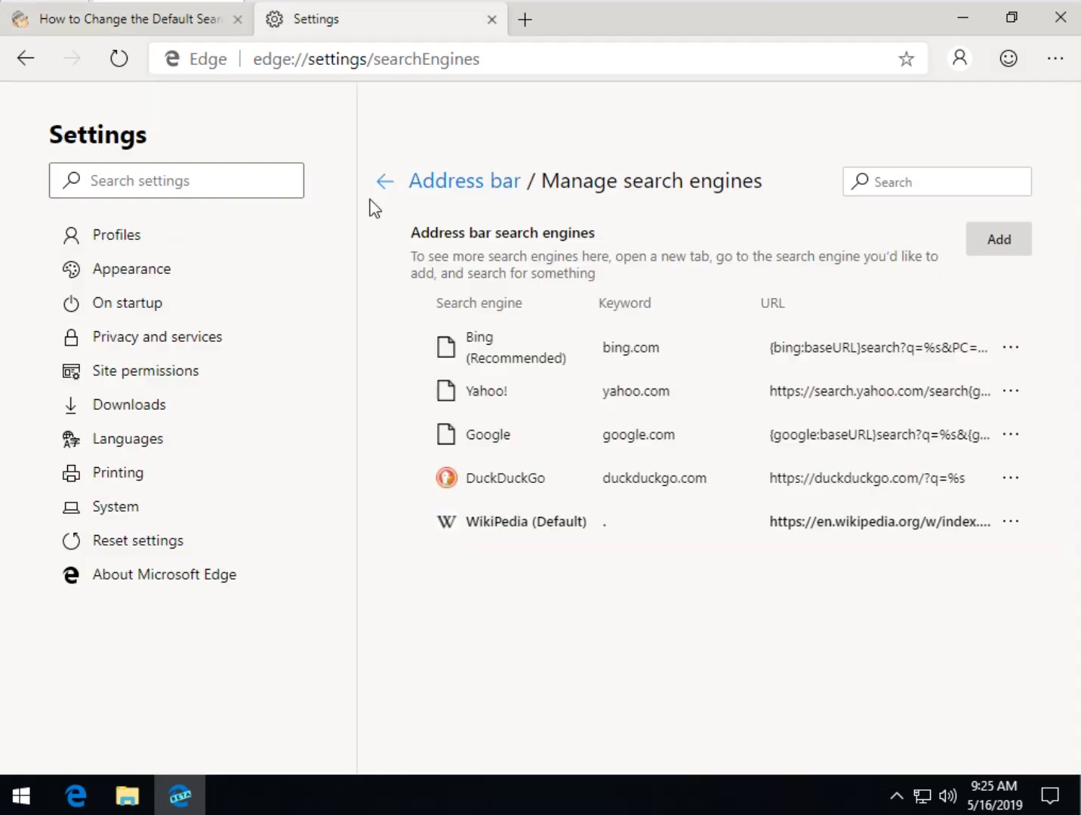
pyautogui.click(29, 55)
pyautogui.hotkey('alt', 'Left')
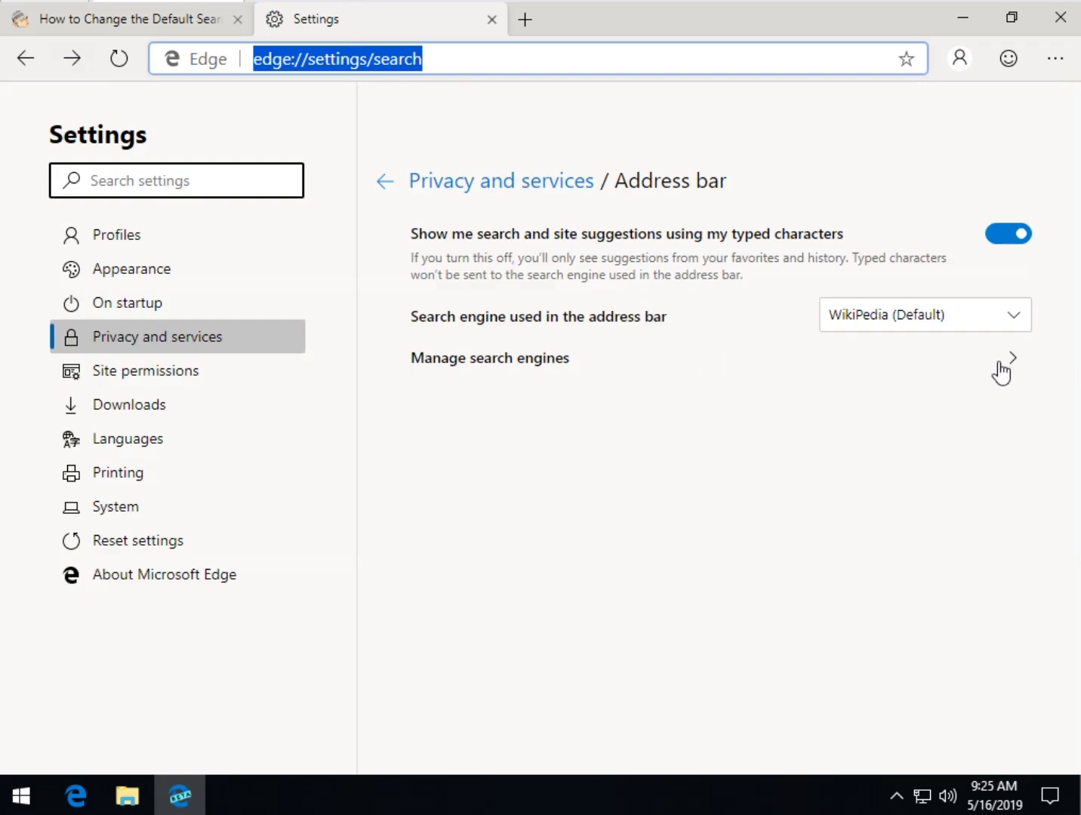
pyautogui.click(952, 326)
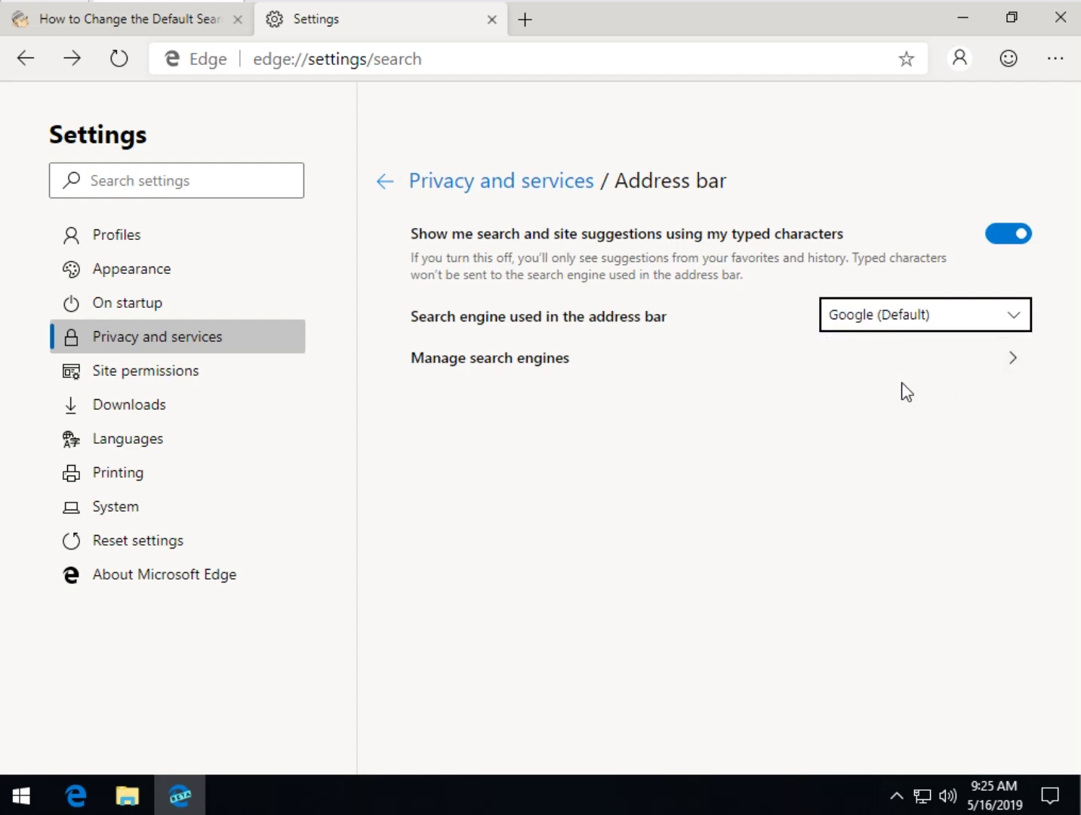
pyautogui.click(961, 329)
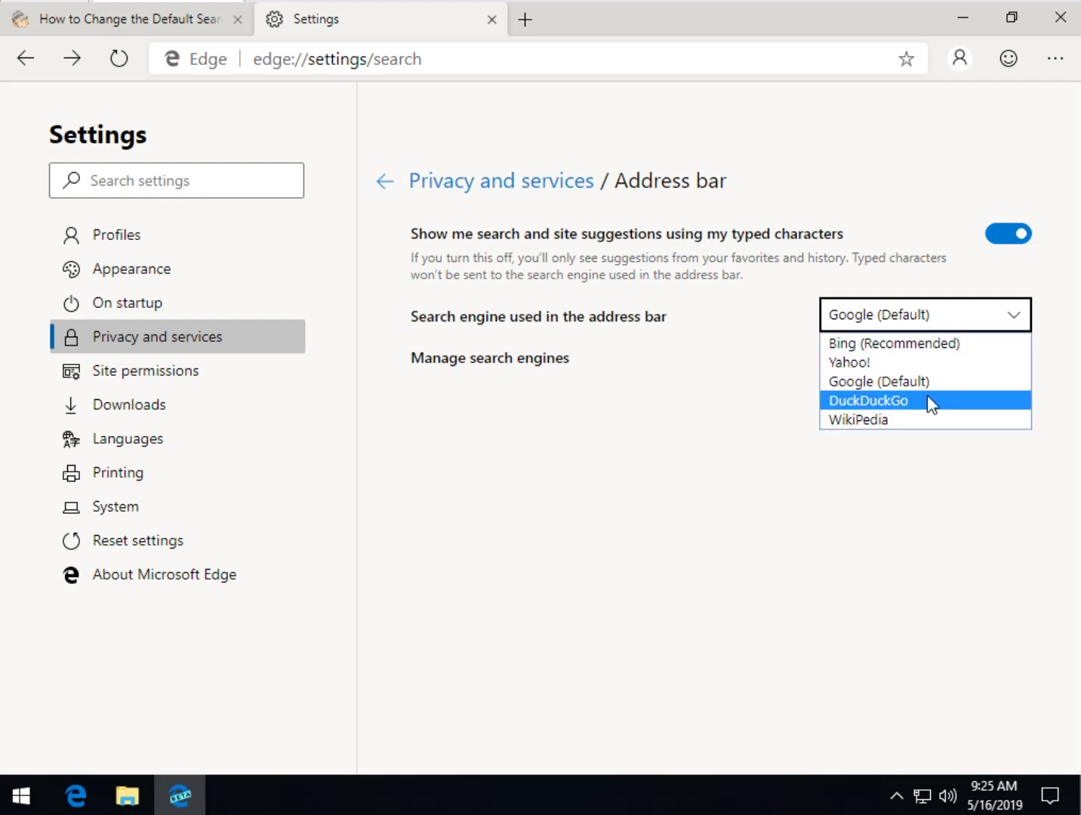
pyautogui.click(905, 278)
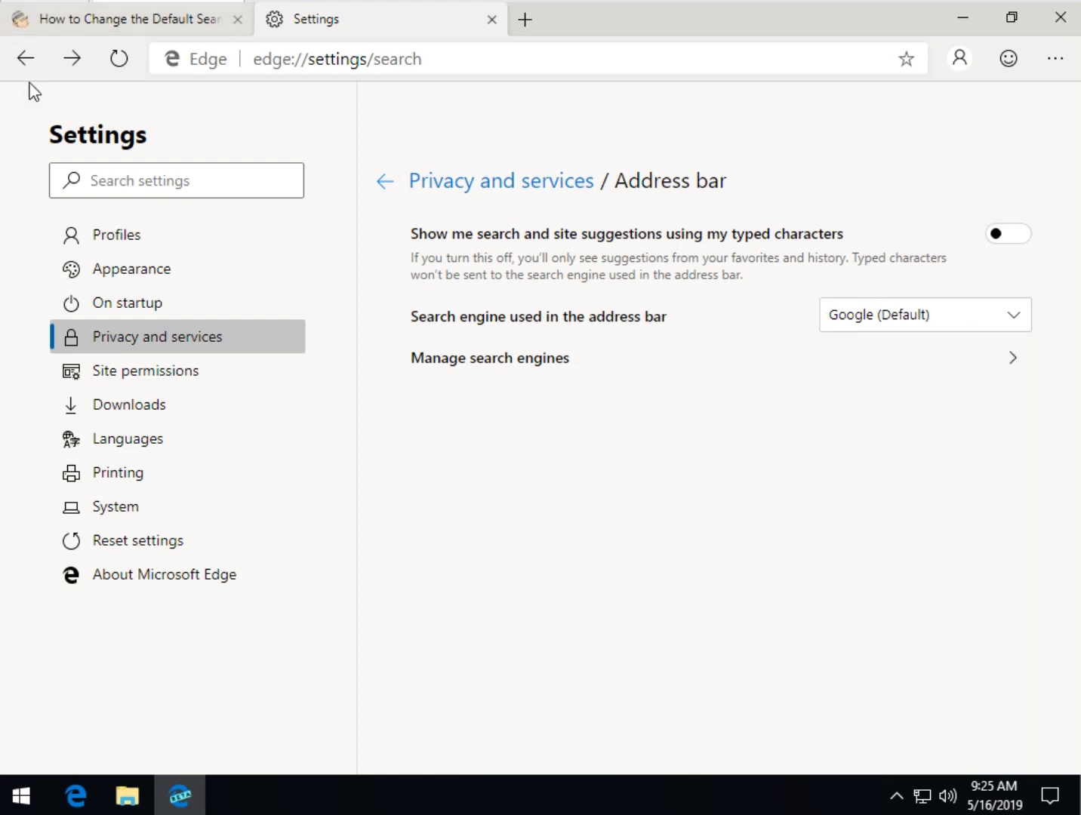
# Remove the WikiPedia and Bing entries from Manage search engines, then close the Settings tab
pyautogui.click(509, 371)
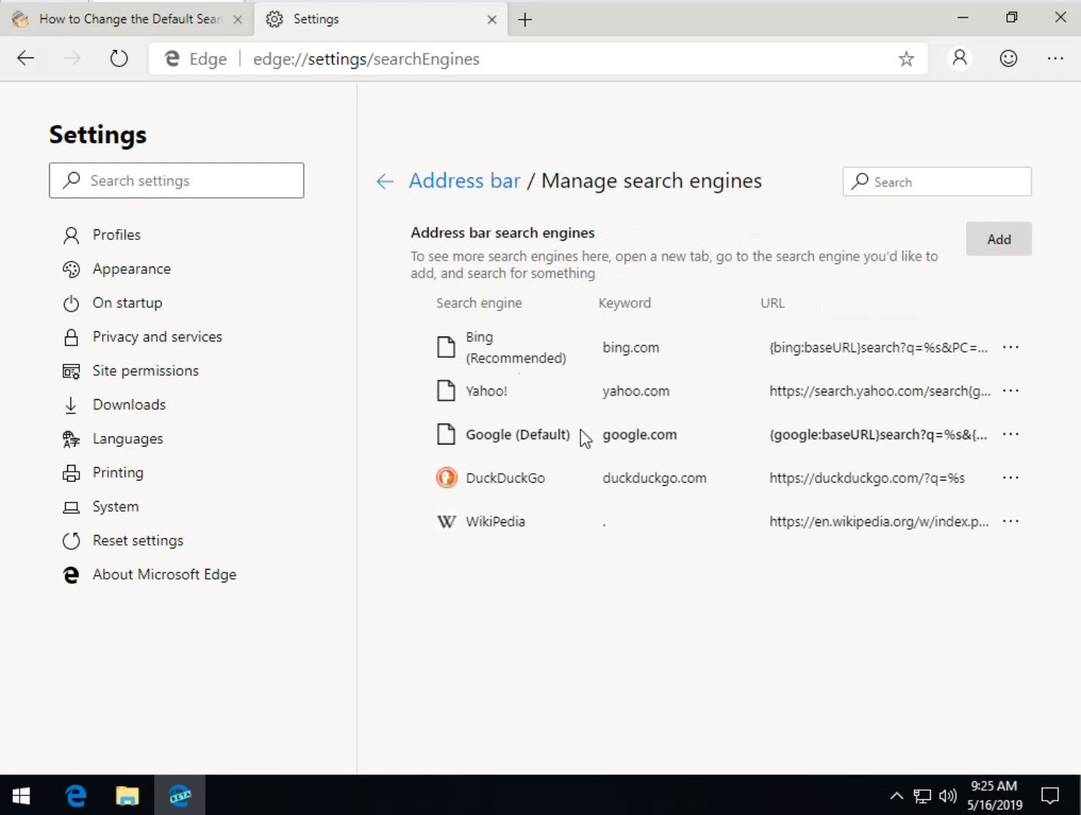
pyautogui.click(1013, 523)
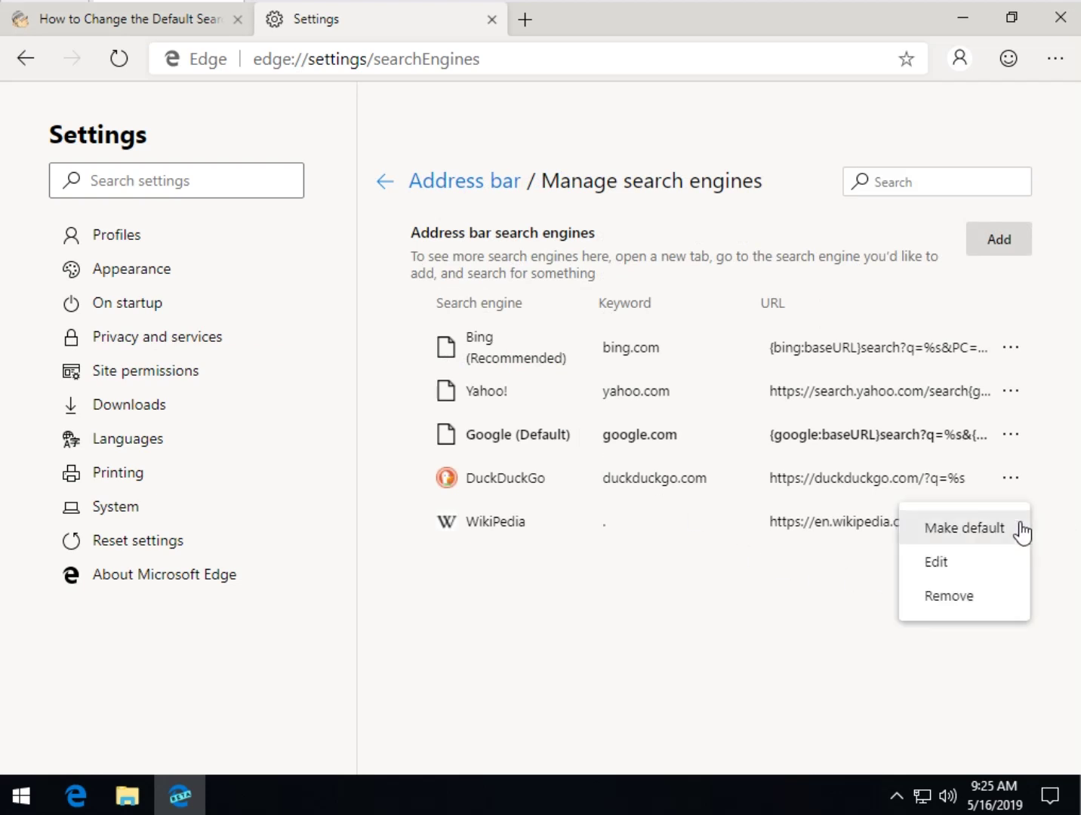
pyautogui.click(963, 598)
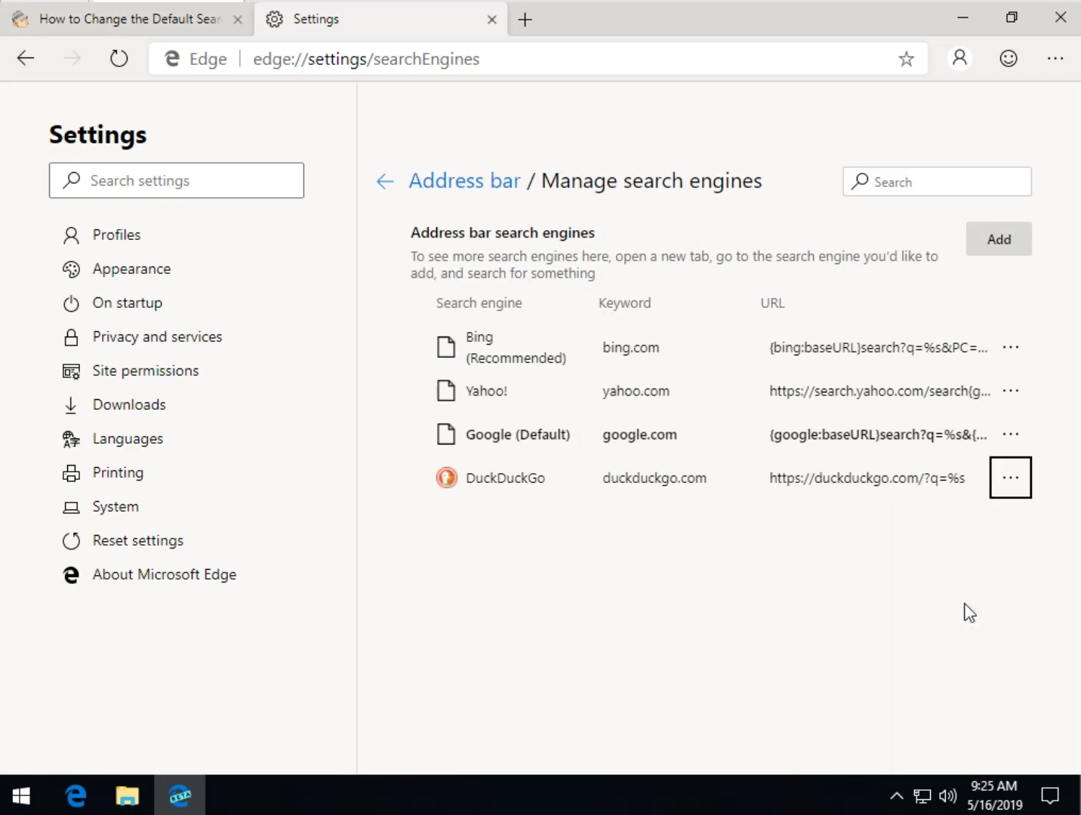
pyautogui.click(1011, 348)
pyautogui.click(964, 428)
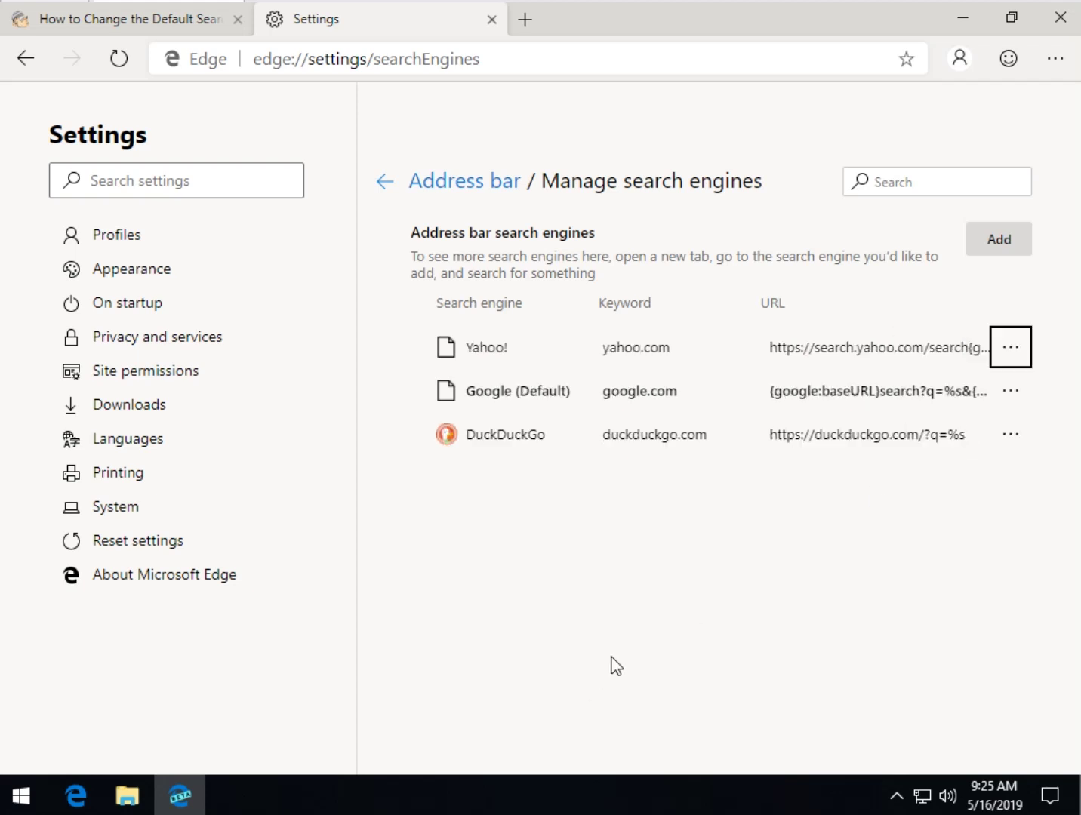
pyautogui.click(491, 18)
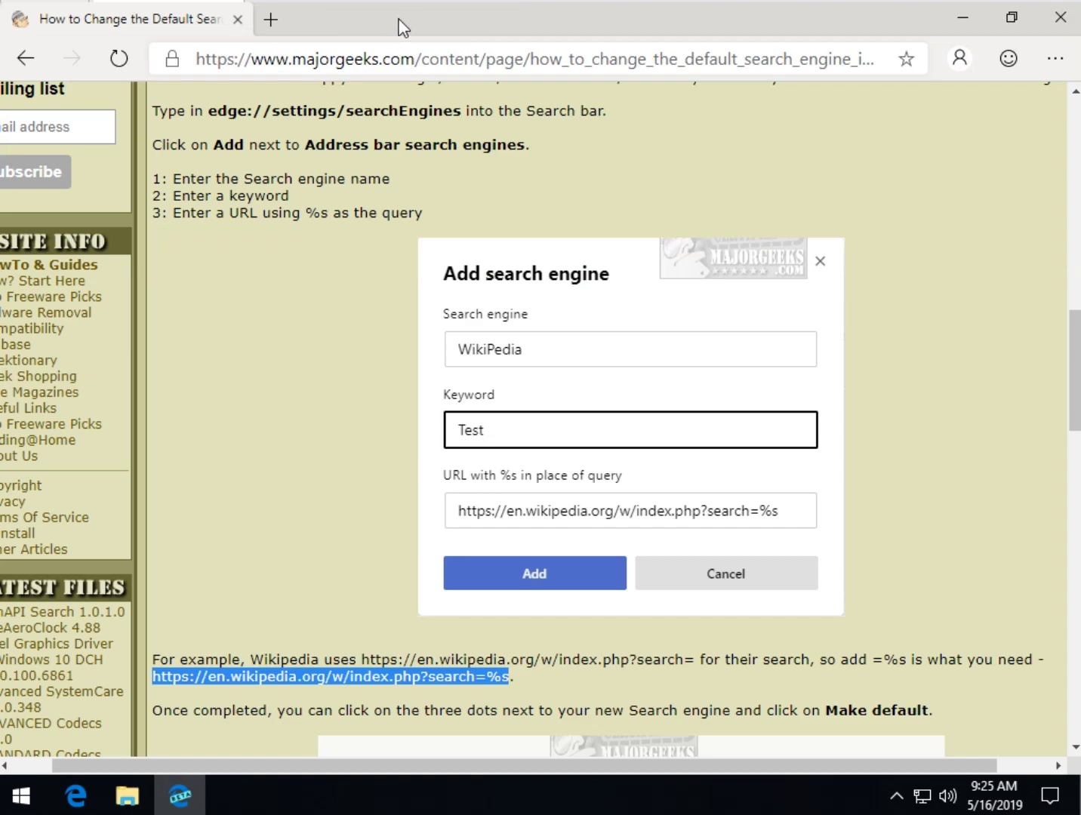
pyautogui.scroll(-5, 622, 447)
pyautogui.scroll(-3, 603, 448)
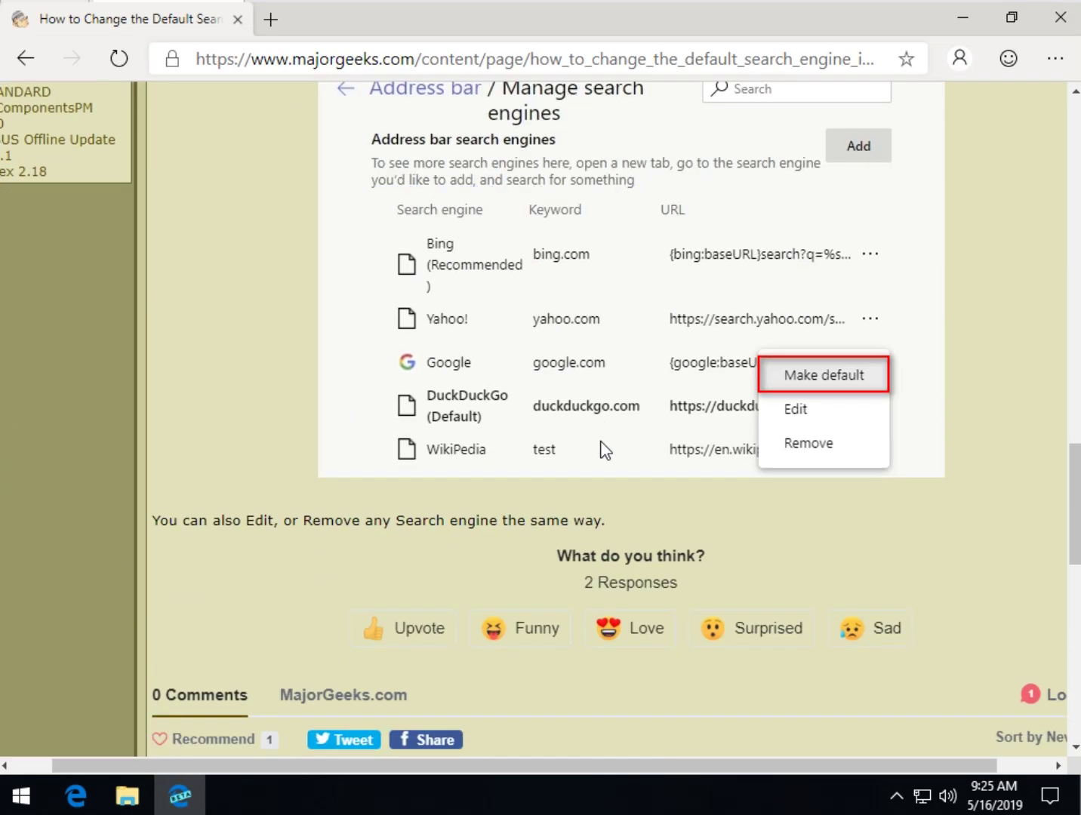
pyautogui.scroll(2, 602, 449)
pyautogui.scroll(-4, 605, 449)
pyautogui.scroll(4, 604, 450)
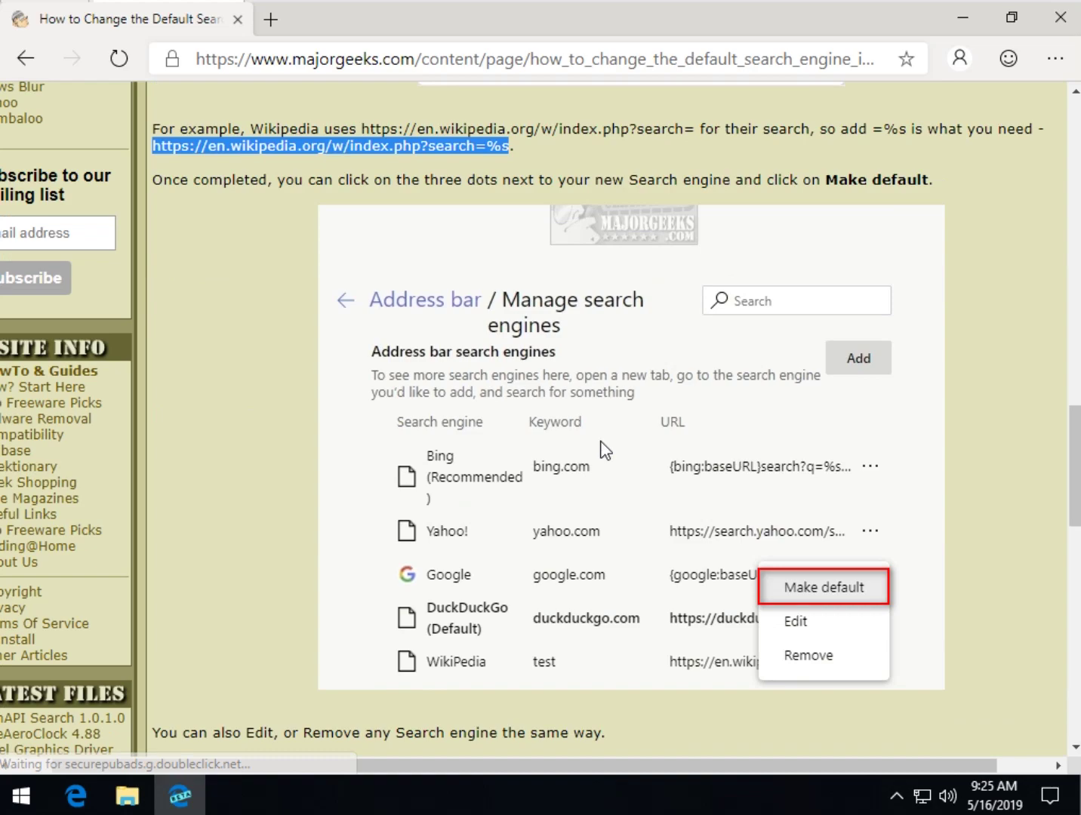
pyautogui.scroll(5, 604, 450)
pyautogui.scroll(10, 605, 450)
pyautogui.scroll(1, 605, 449)
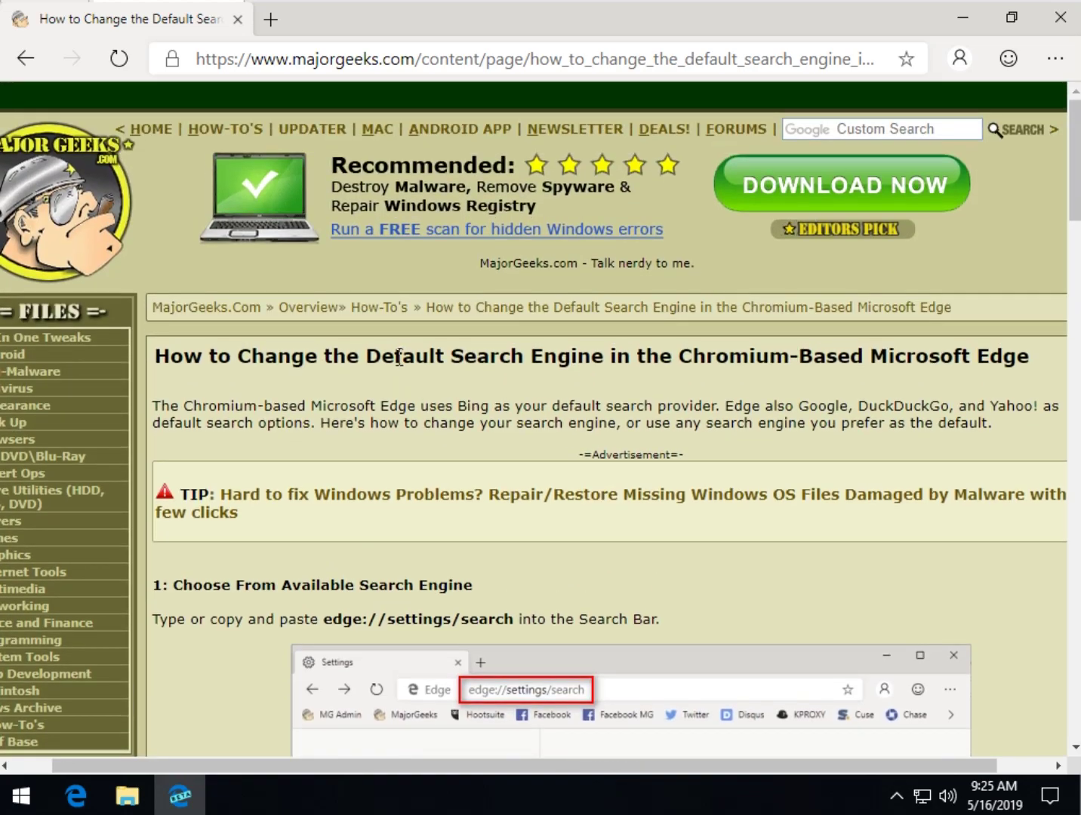
pyautogui.scroll(-7, 422, 388)
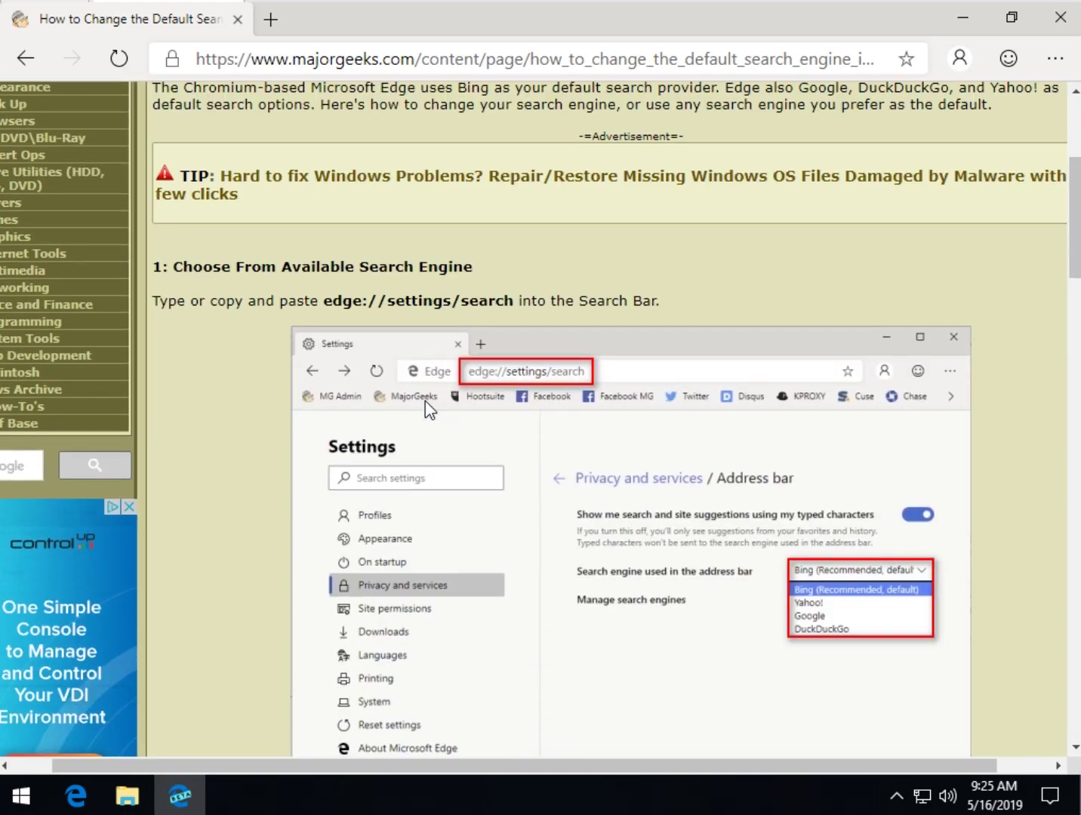
pyautogui.scroll(-2, 444, 208)
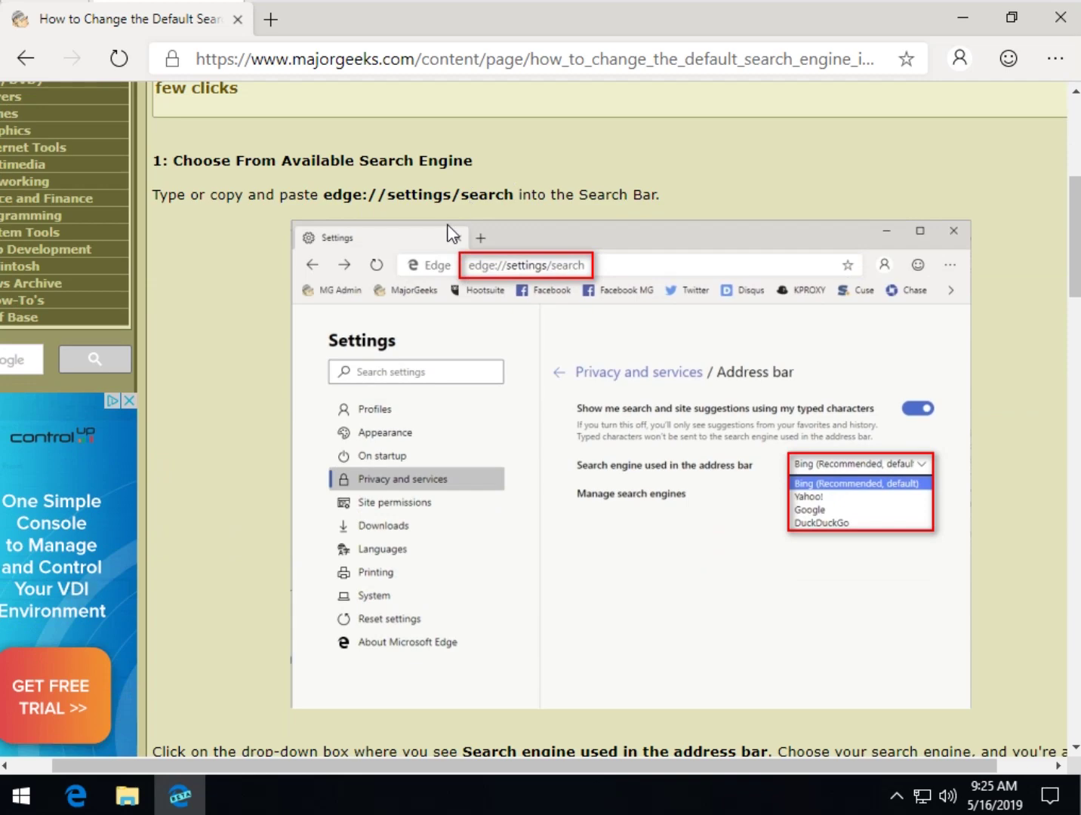
pyautogui.scroll(5, 418, 212)
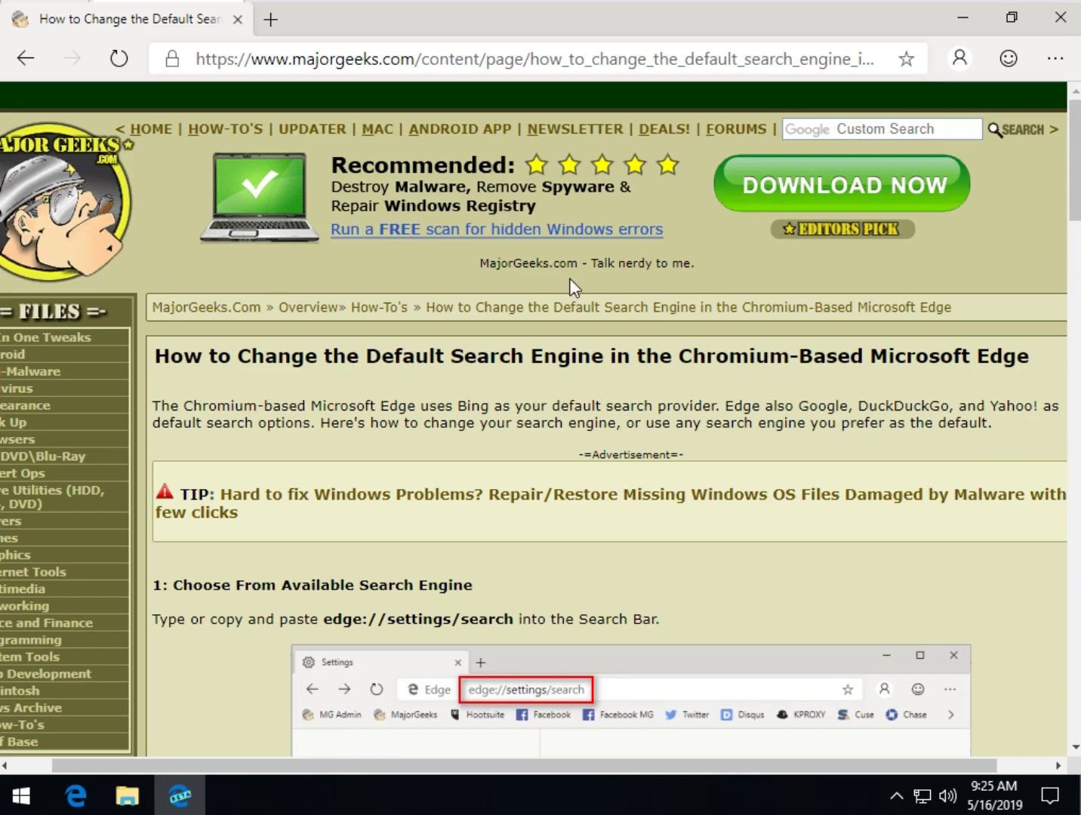